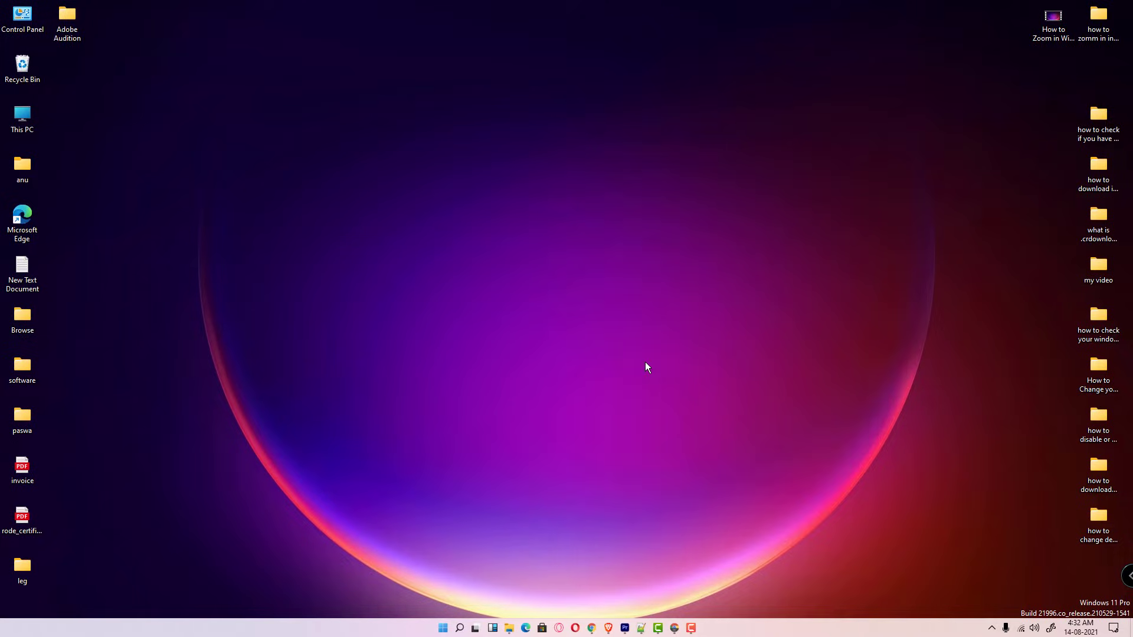
Search Google for 'epson L3110 printer driver download' and open the Epson India result in a new tab.
{"action": "left_click", "coordinate": [675, 630]}
{"action": "triple_click", "coordinate": [463, 187]}
{"action": "type", "text": "epson L3110 printer driver download"}
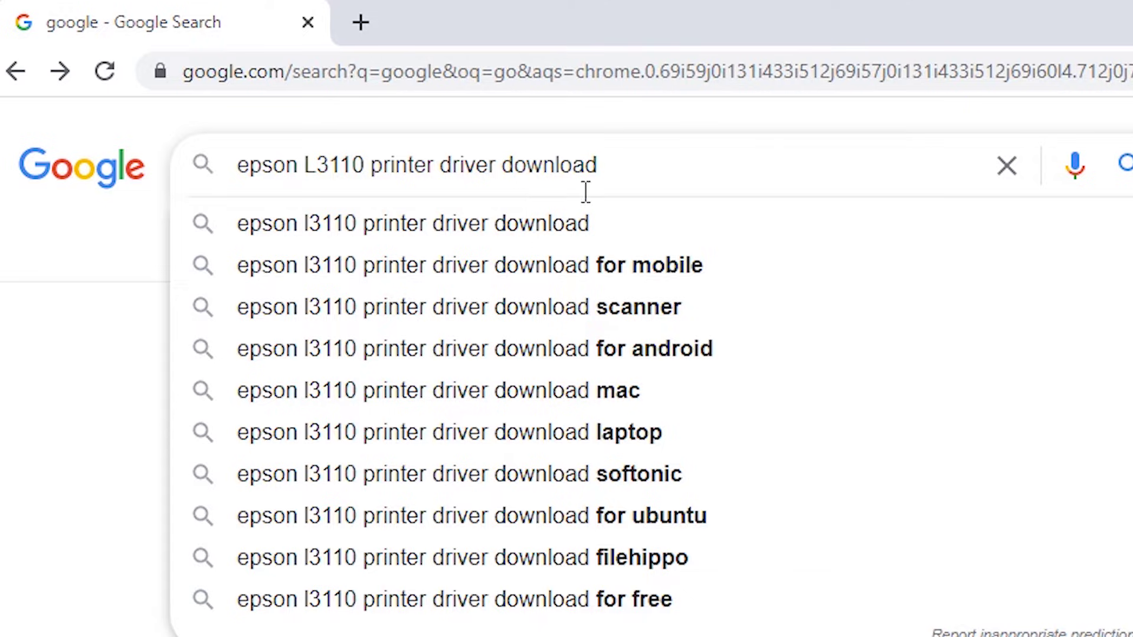
{"action": "key", "text": "Return"}
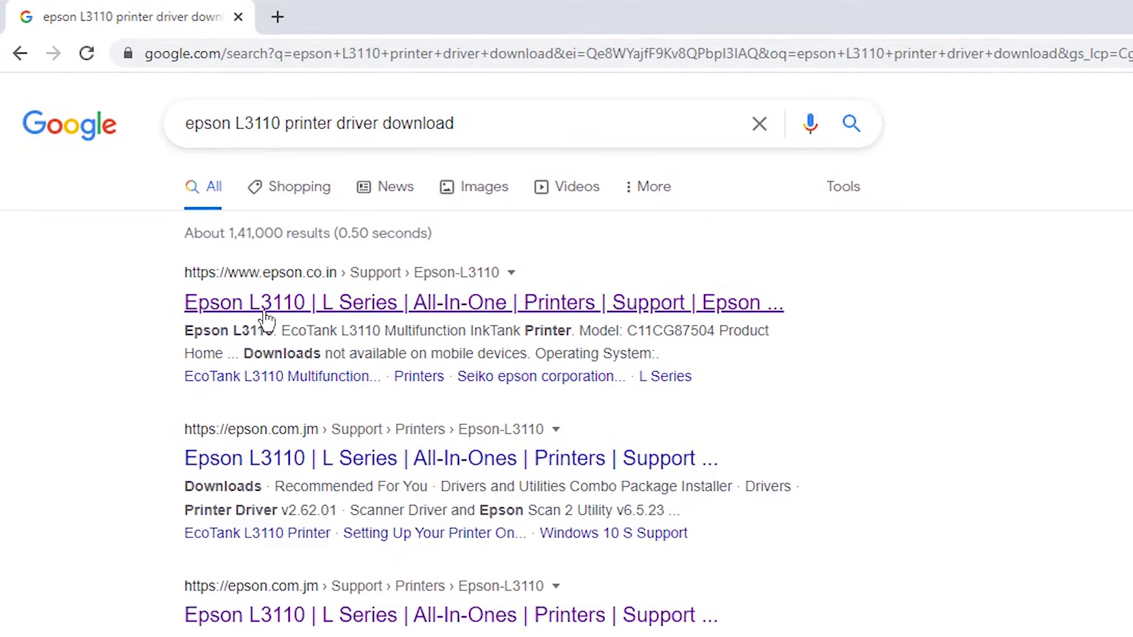
{"action": "right_click", "coordinate": [283, 306]}
{"action": "left_click", "coordinate": [322, 319]}
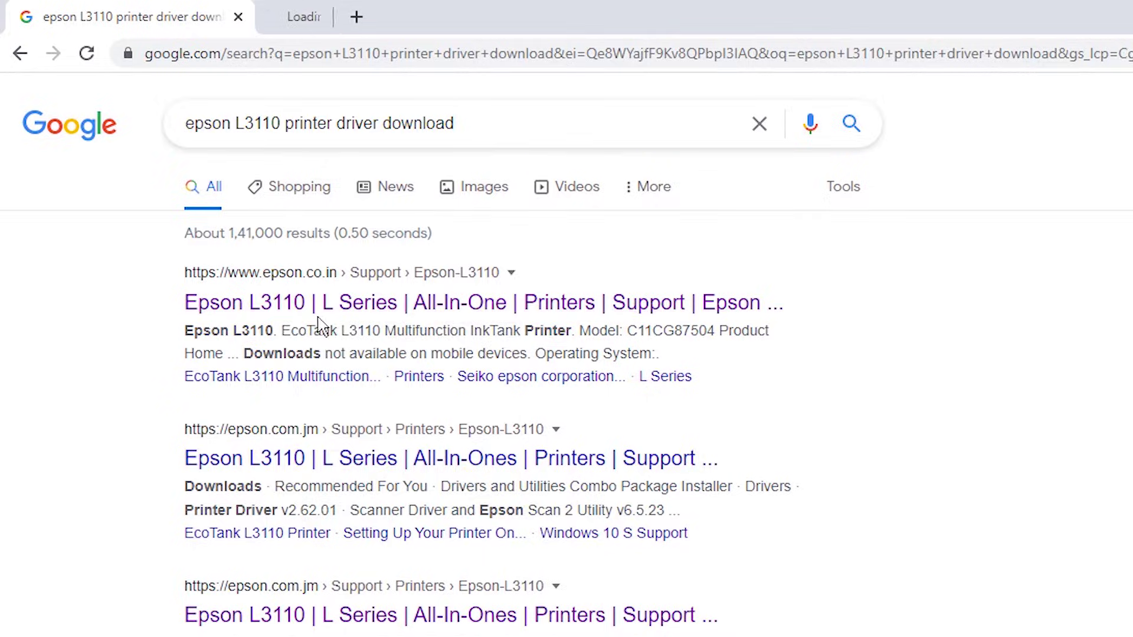
On the L3110 support page, check the Operating System list and expand Drivers to list the x64 packages.
{"action": "left_click", "coordinate": [342, 30]}
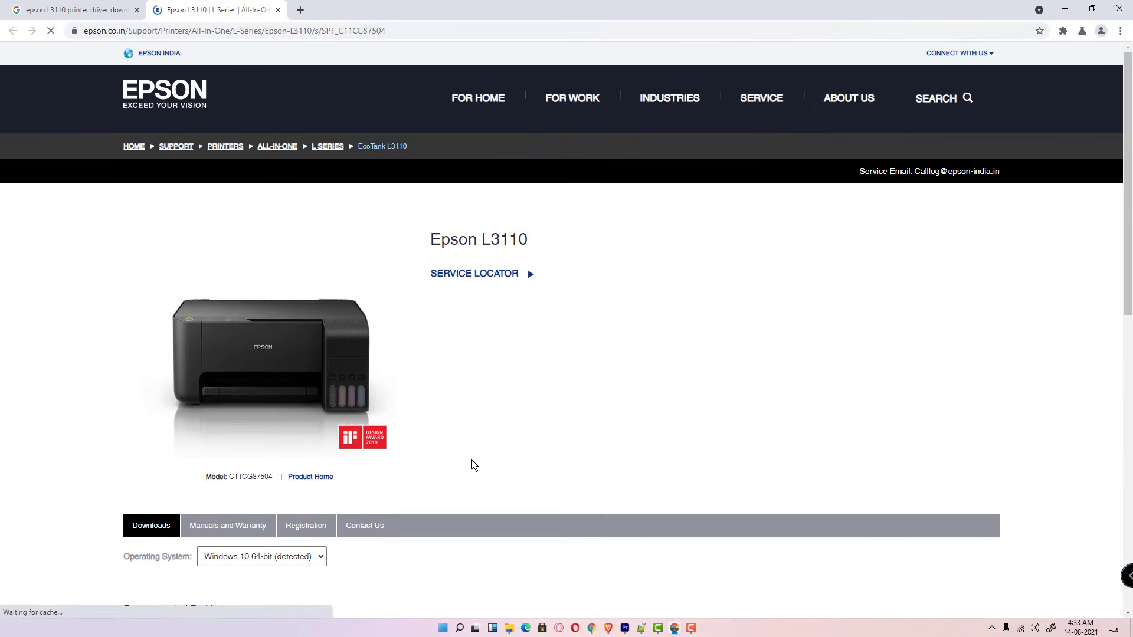
{"action": "scroll", "coordinate": [366, 499], "scroll_direction": "down", "scroll_amount": 5}
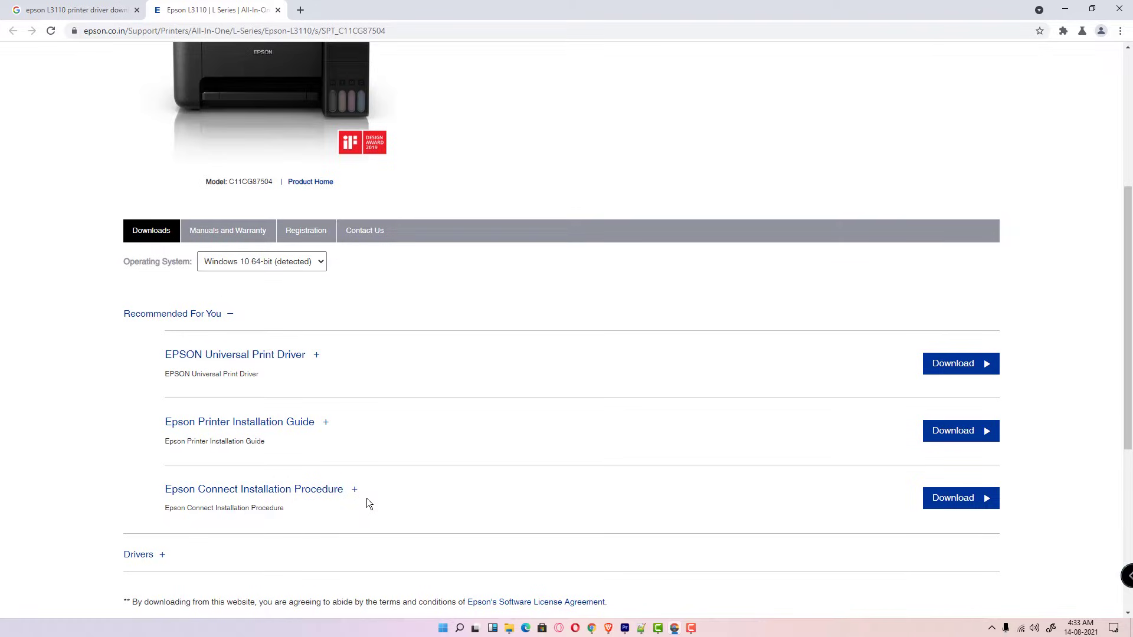
{"action": "left_click", "coordinate": [311, 265]}
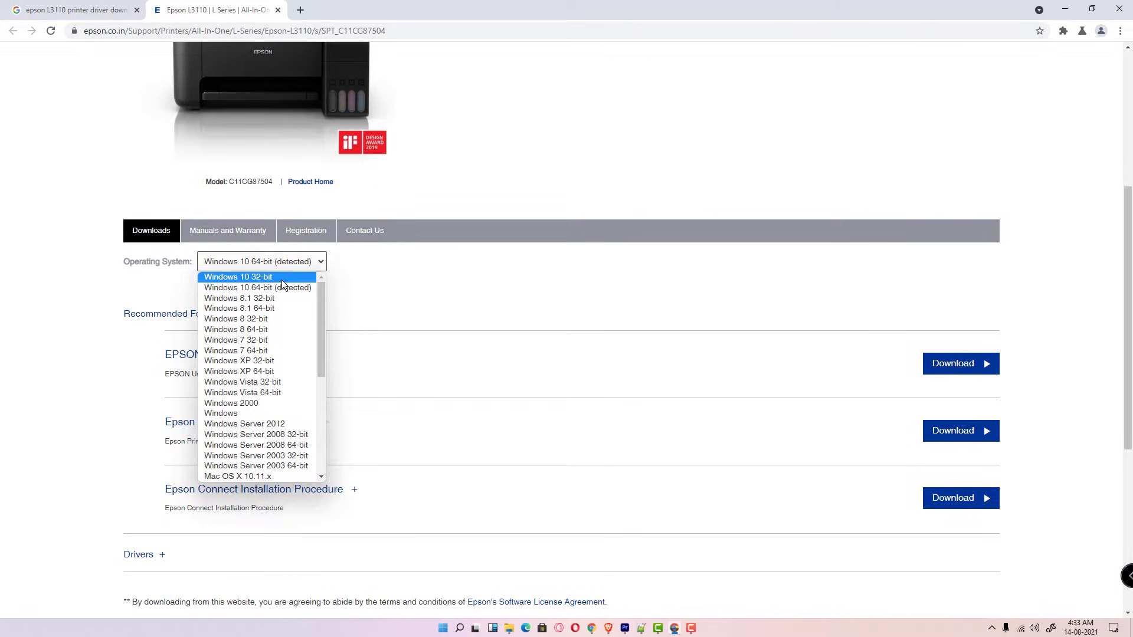
{"action": "left_click_drag", "start_coordinate": [321, 339], "coordinate": [326, 296]}
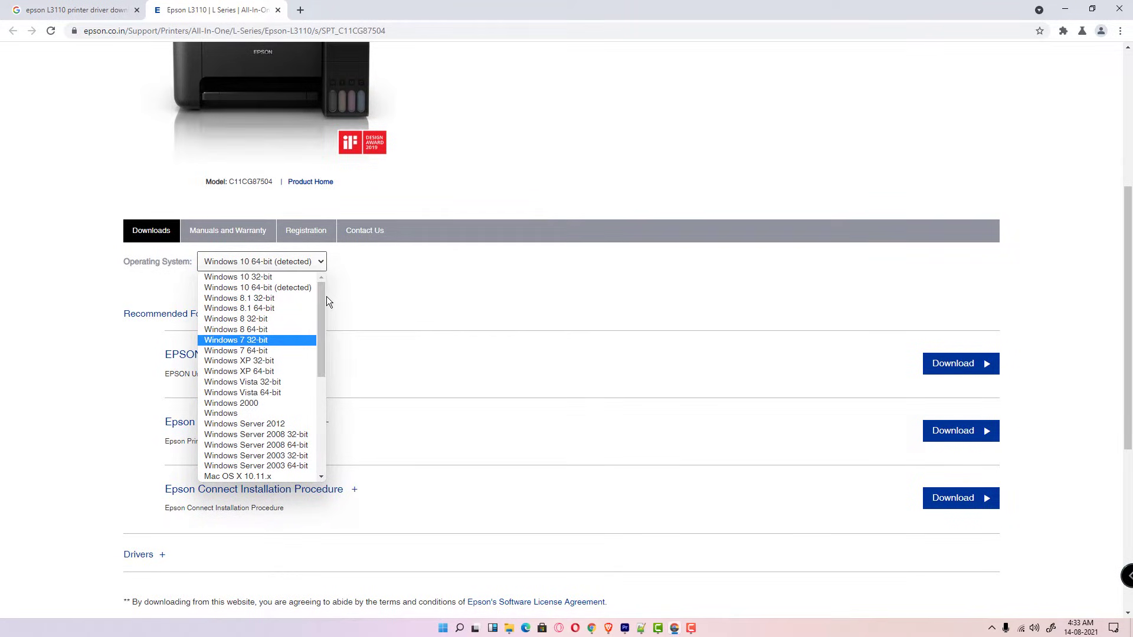
{"action": "left_click", "coordinate": [412, 308]}
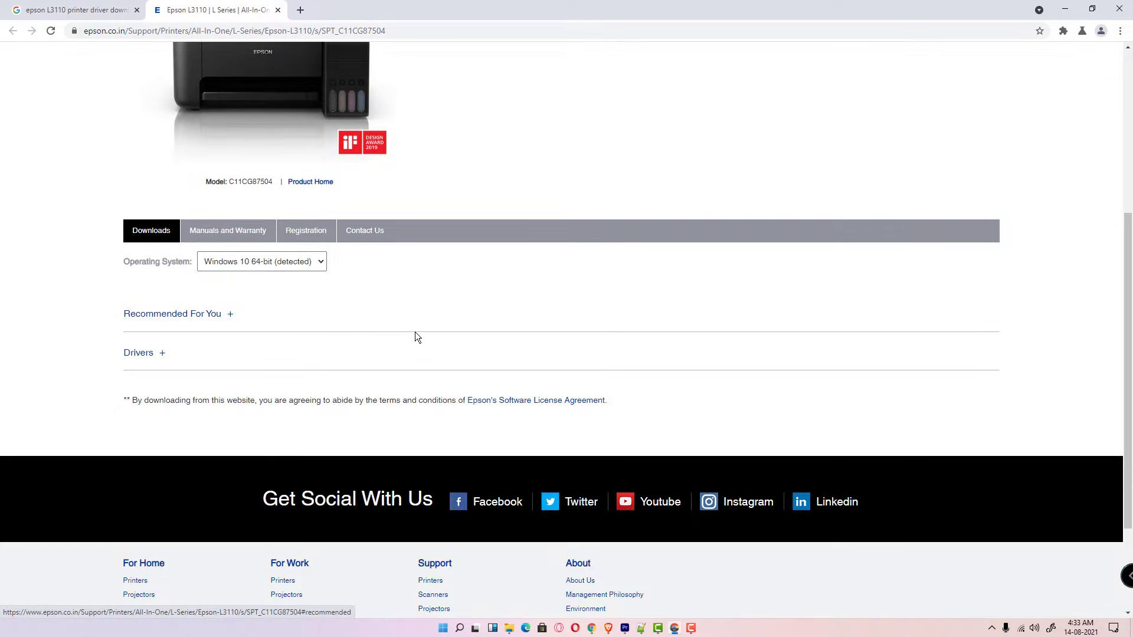
{"action": "left_click", "coordinate": [292, 337]}
{"action": "scroll", "coordinate": [419, 358], "scroll_direction": "down", "scroll_amount": 3}
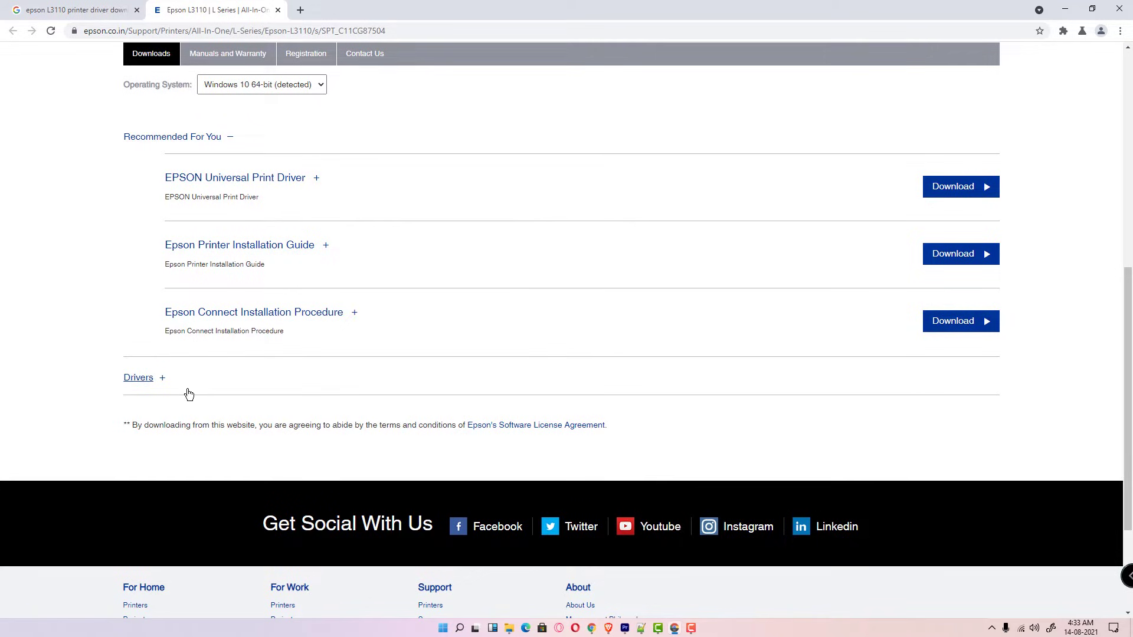
{"action": "left_click", "coordinate": [160, 381]}
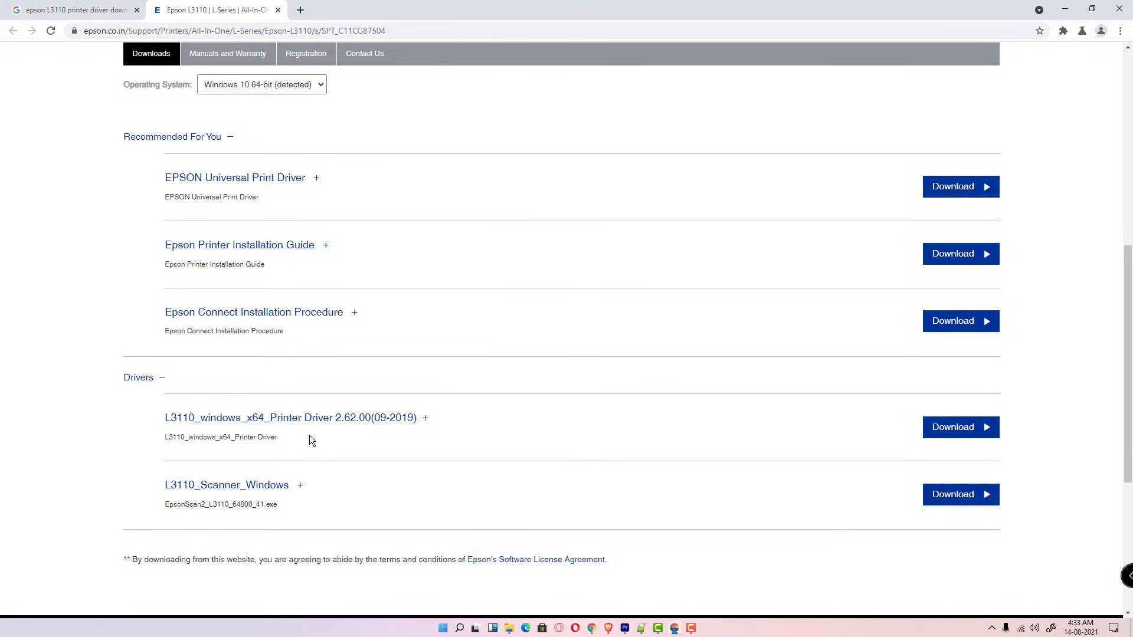
Accept the terms, download the 31.87 MB L3110 x64 printer driver, and return to the support page.
{"action": "left_click", "coordinate": [941, 428]}
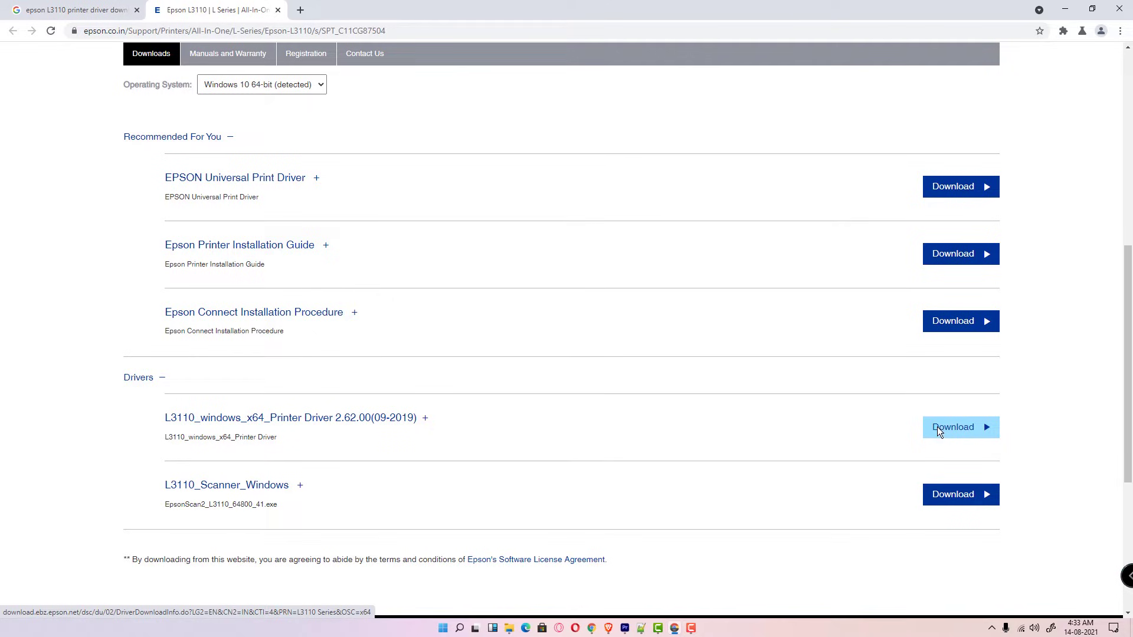
{"action": "left_click", "coordinate": [535, 314]}
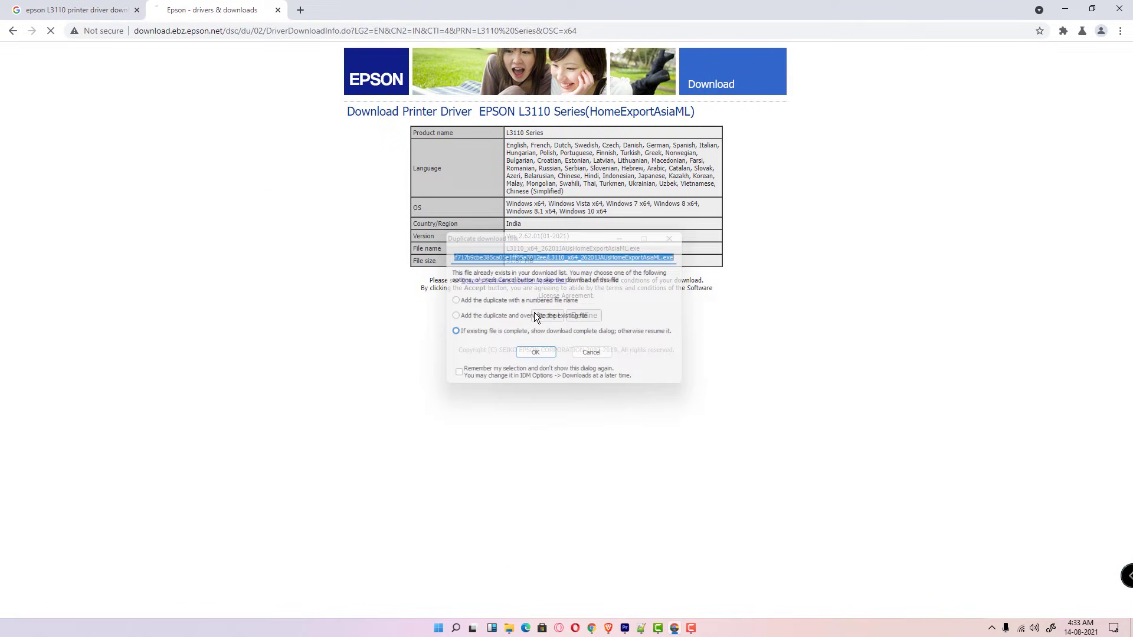
{"action": "left_click", "coordinate": [535, 357]}
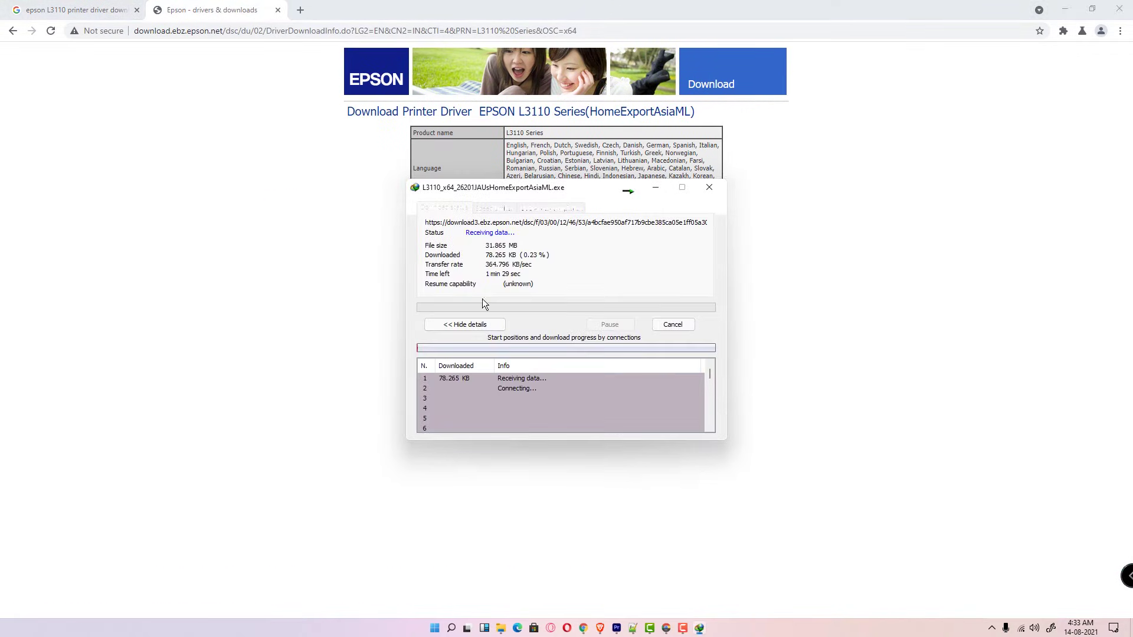
{"action": "left_click", "coordinate": [12, 32]}
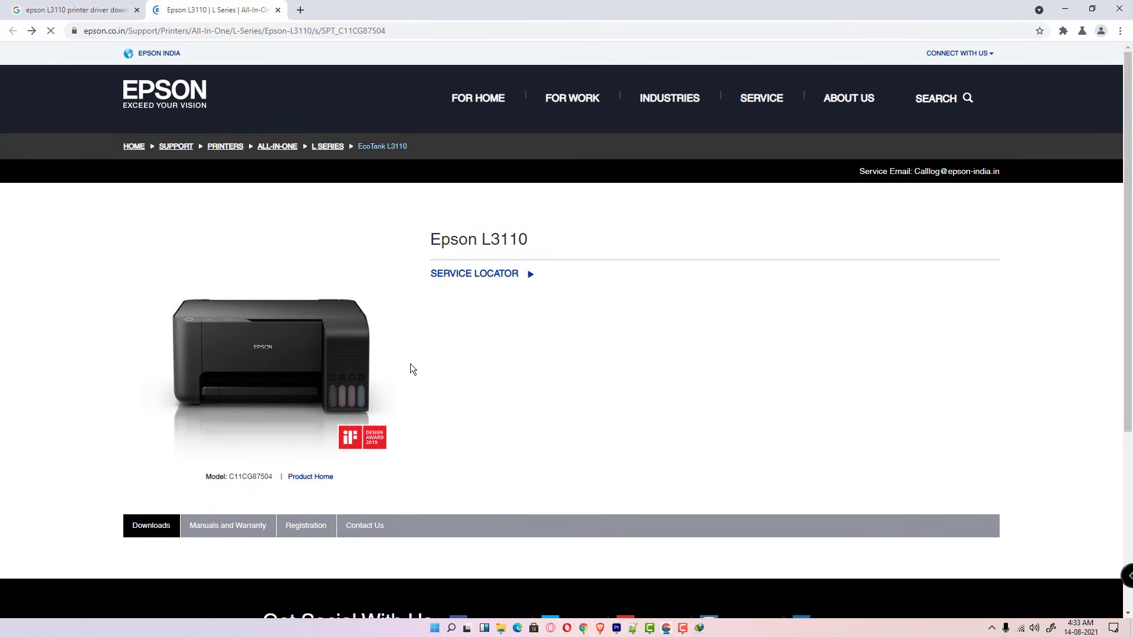
Accept the terms and download the 60.91 MB EpsonScan2_L3110 scanner package to the desktop.
{"action": "scroll", "coordinate": [411, 368], "scroll_direction": "down", "scroll_amount": 4}
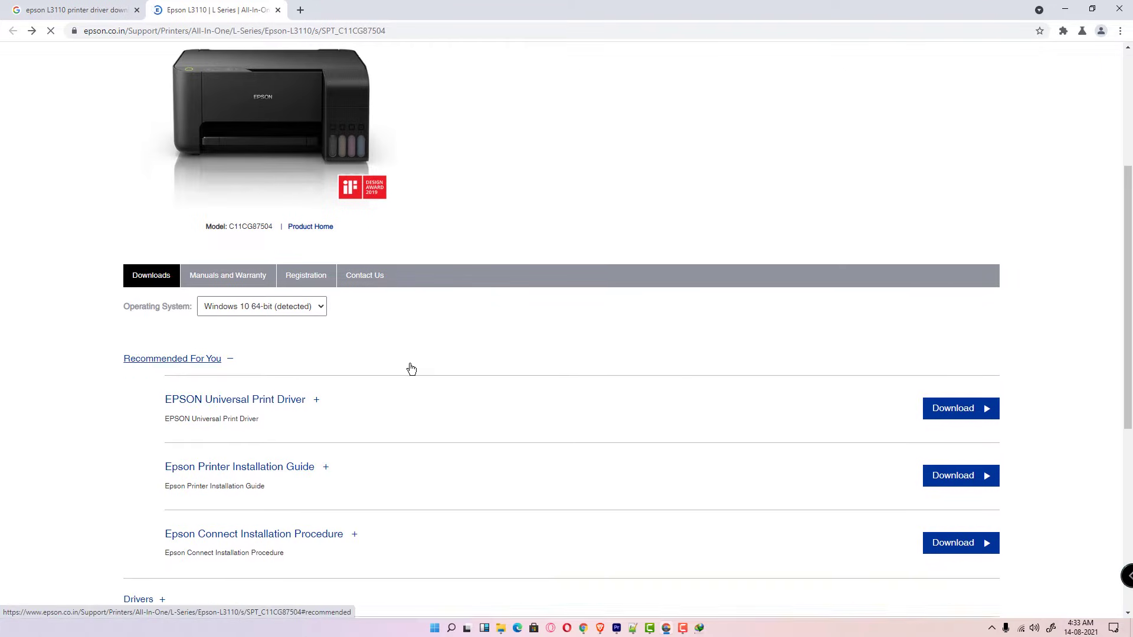
{"action": "scroll", "coordinate": [410, 370], "scroll_direction": "down", "scroll_amount": 3}
{"action": "left_click", "coordinate": [136, 437]}
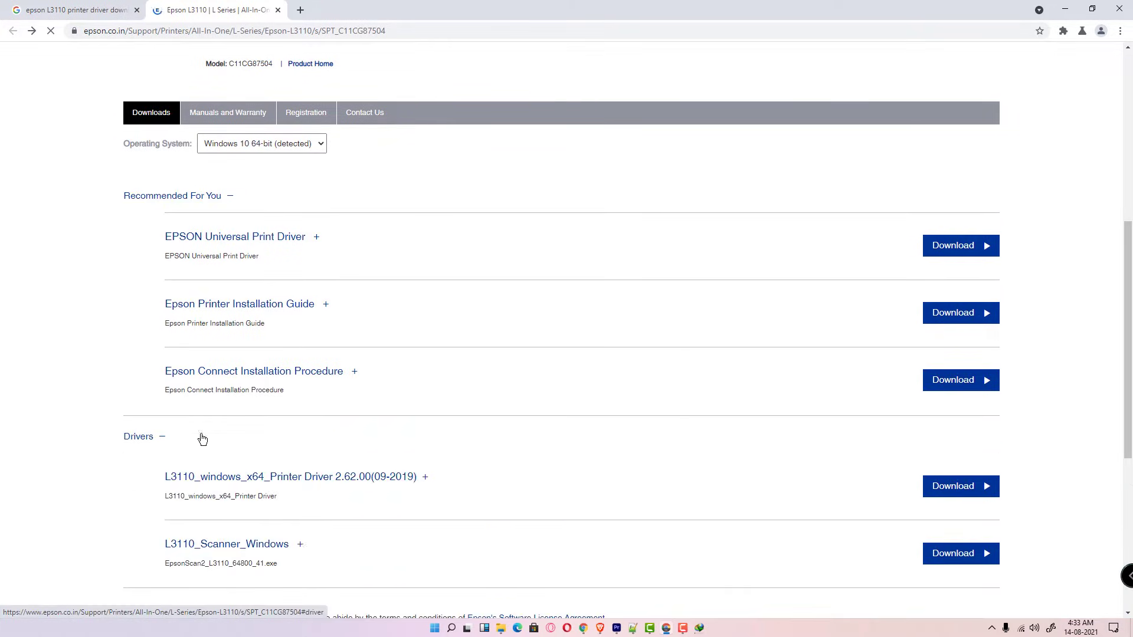
{"action": "scroll", "coordinate": [202, 438], "scroll_direction": "down", "scroll_amount": 3}
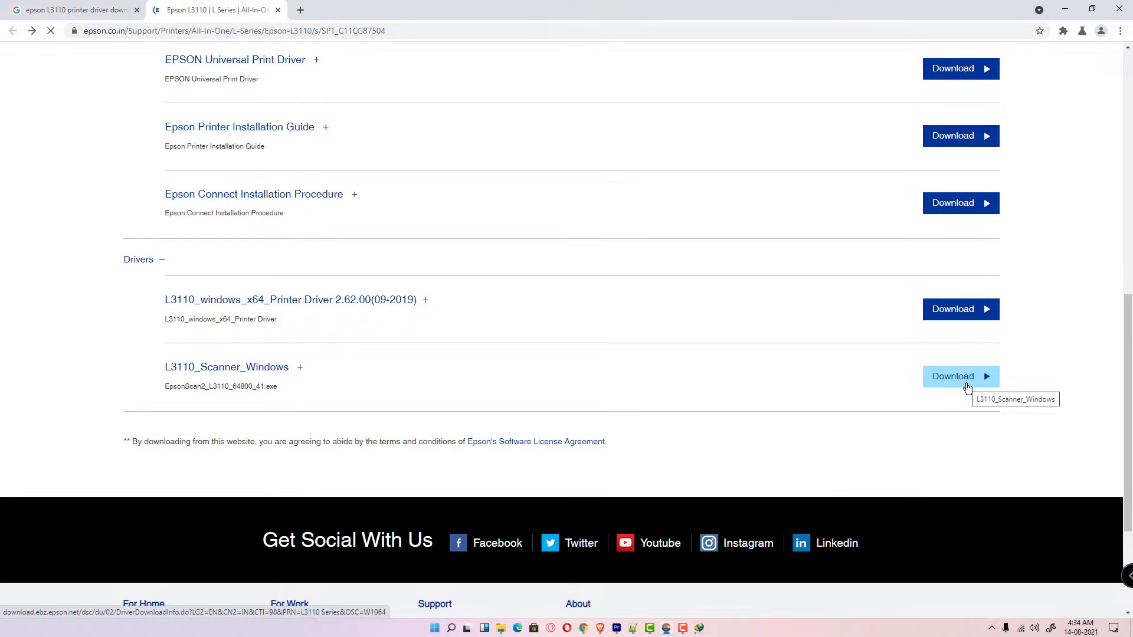
{"action": "left_click", "coordinate": [967, 388]}
{"action": "left_click", "coordinate": [533, 314]}
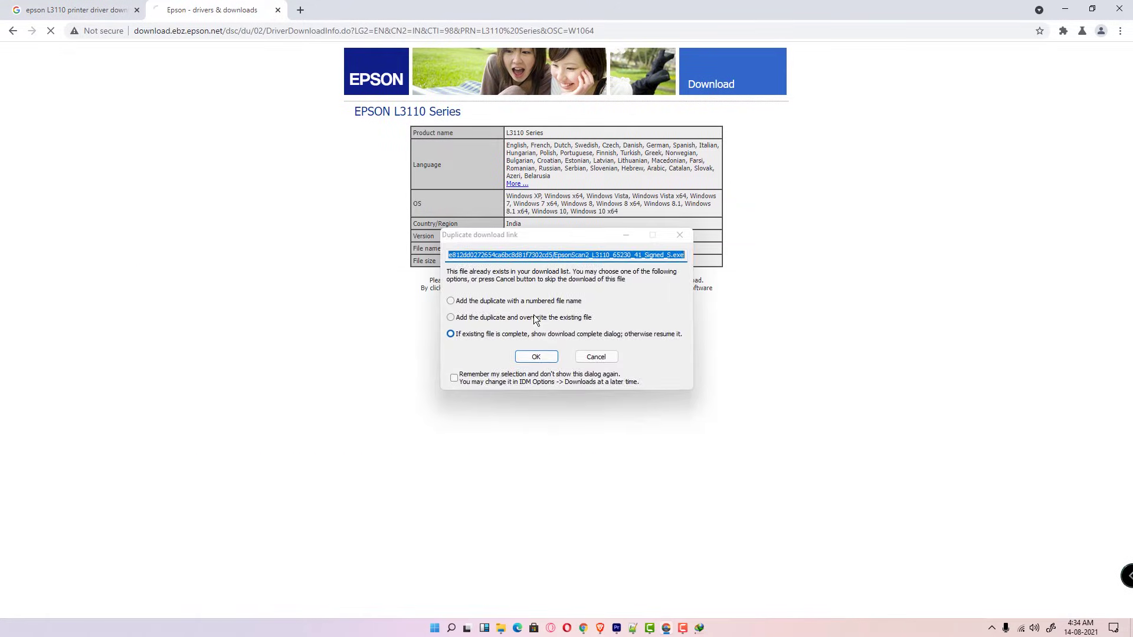
{"action": "left_click", "coordinate": [539, 357]}
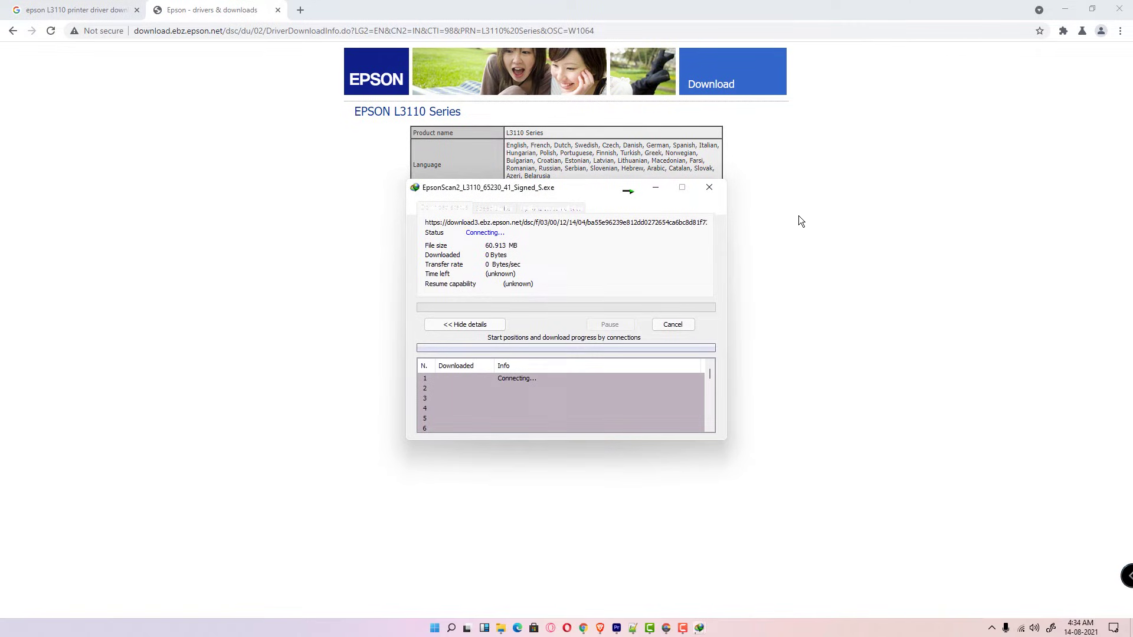
{"action": "left_click", "coordinate": [1064, 9]}
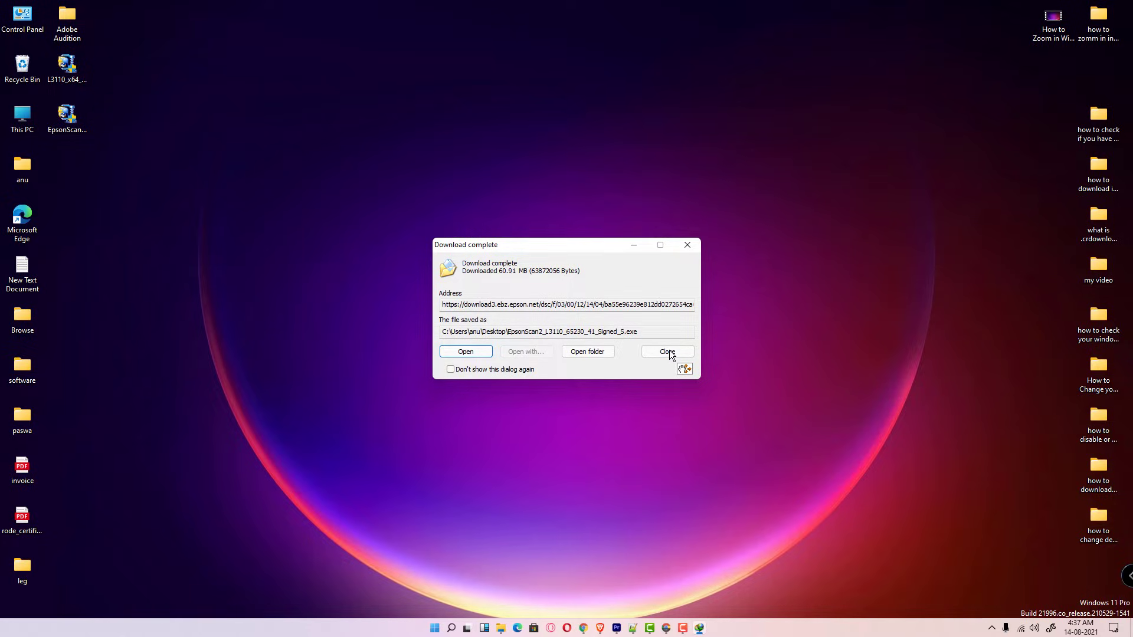
Move the downloaded L3110_x64 file to an open desktop spot and extract it with WinRAR.
{"action": "left_click", "coordinate": [668, 352]}
{"action": "left_click", "coordinate": [67, 65]}
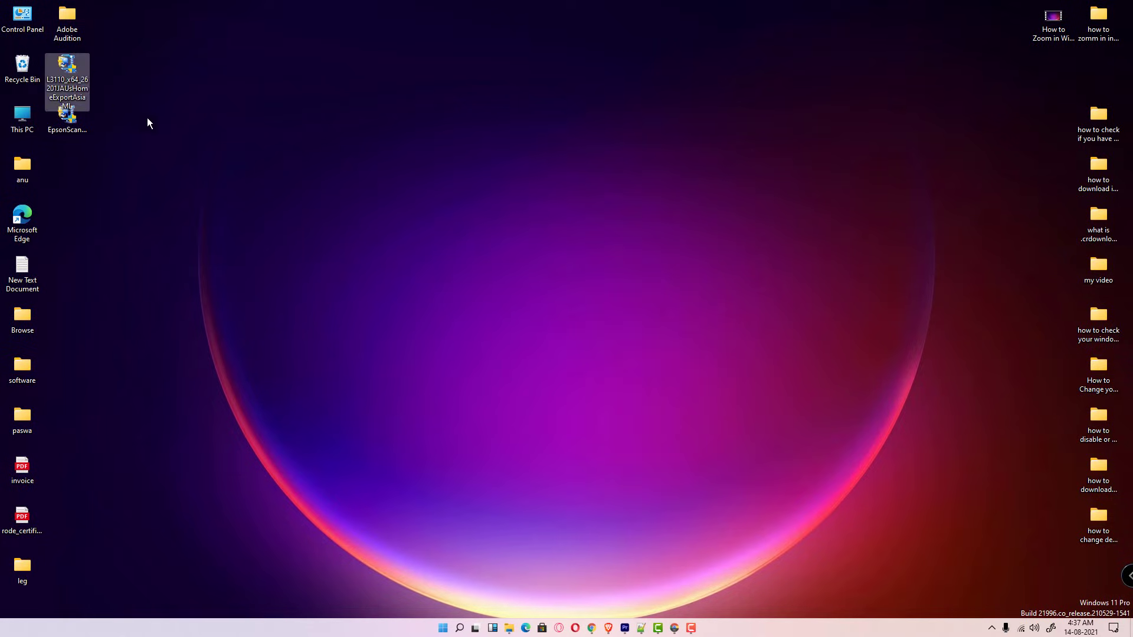
{"action": "left_click_drag", "start_coordinate": [66, 64], "coordinate": [256, 199]}
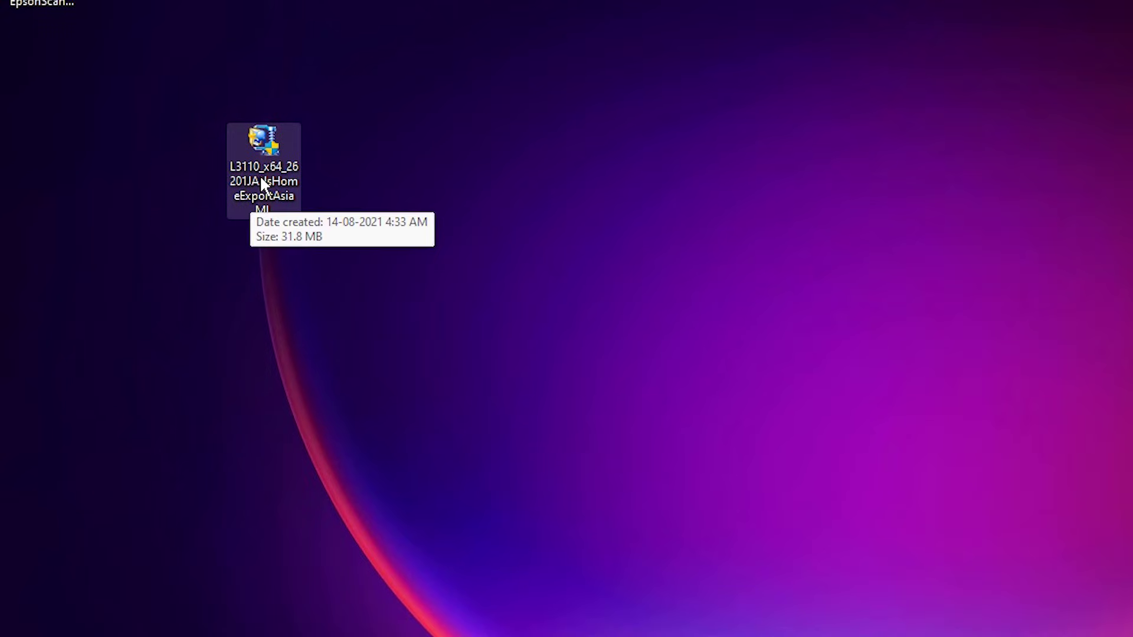
{"action": "right_click", "coordinate": [260, 178]}
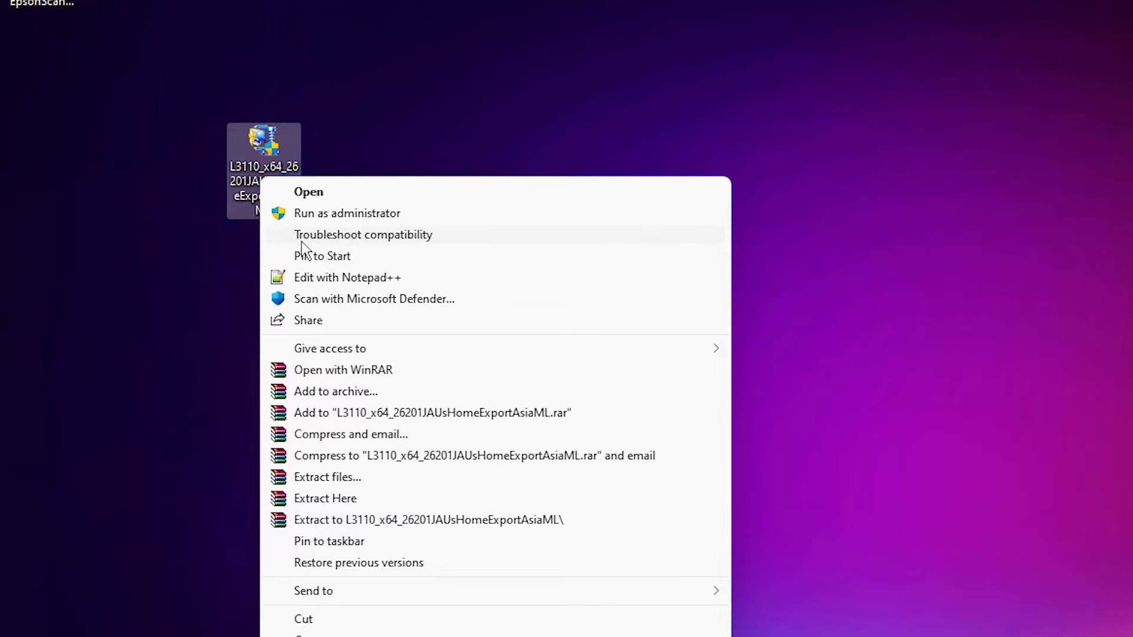
{"action": "left_click", "coordinate": [342, 476]}
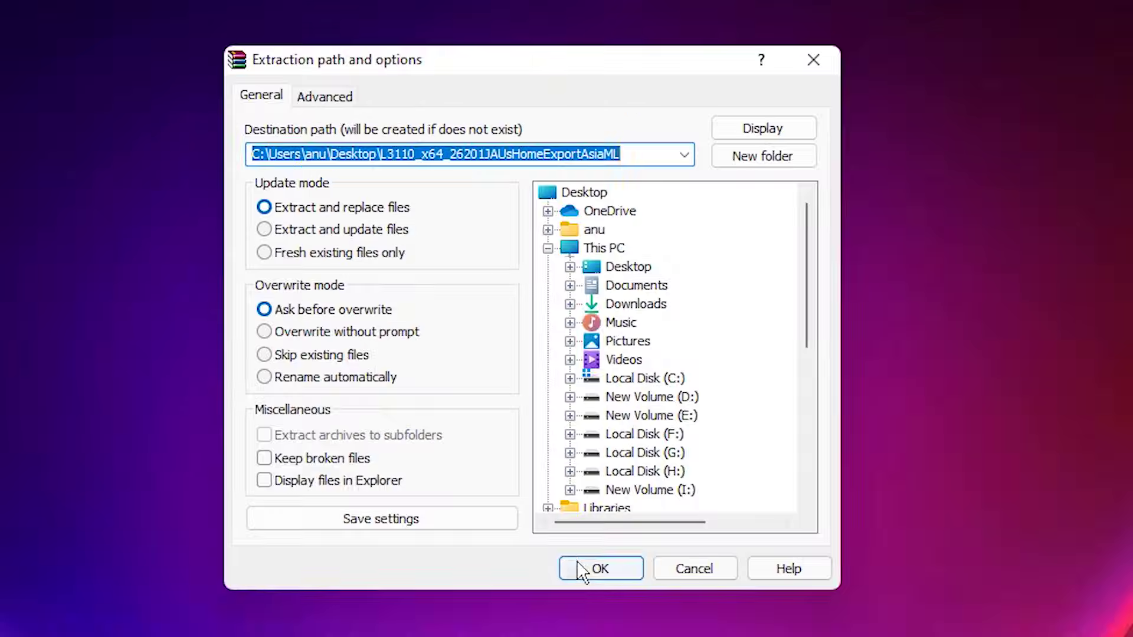
{"action": "left_click", "coordinate": [925, 503]}
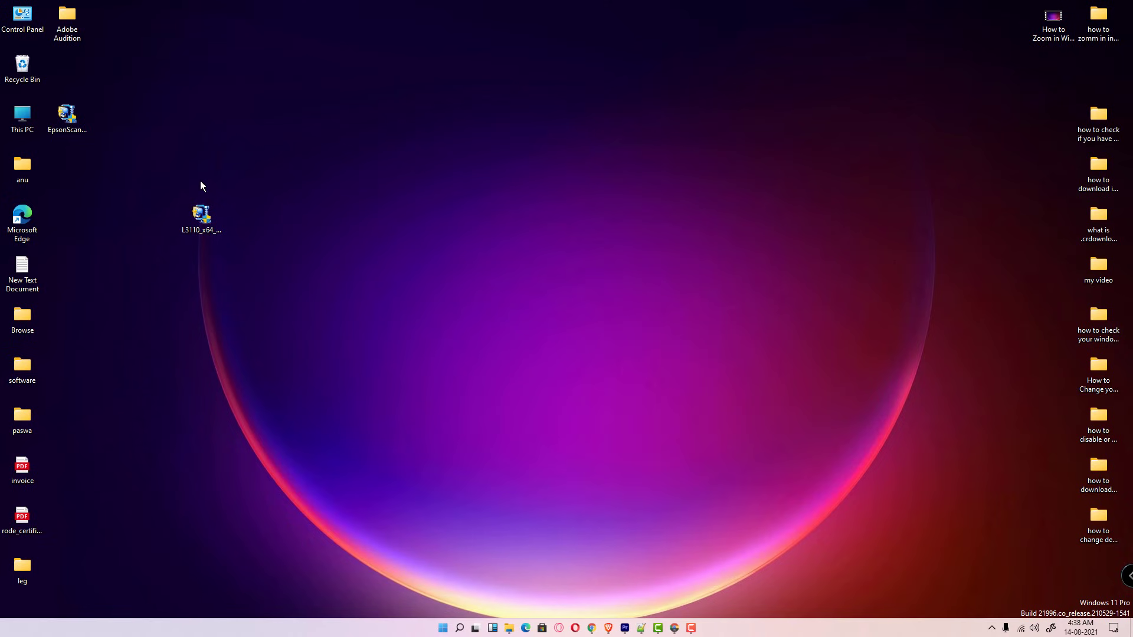
Browse the extracted L3110_x64 folder down to its WINX64 setup files, then close the window.
{"action": "left_click_drag", "start_coordinate": [78, 57], "coordinate": [351, 273]}
{"action": "left_click_drag", "start_coordinate": [202, 285], "coordinate": [214, 286]}
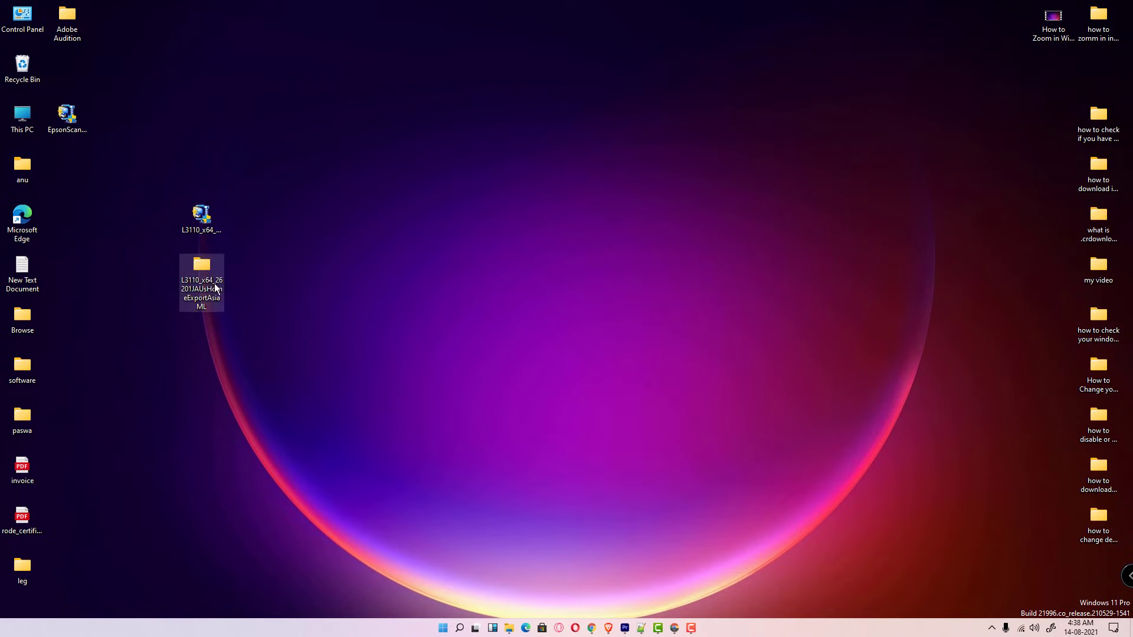
{"action": "double_click", "coordinate": [211, 284]}
{"action": "double_click", "coordinate": [364, 196]}
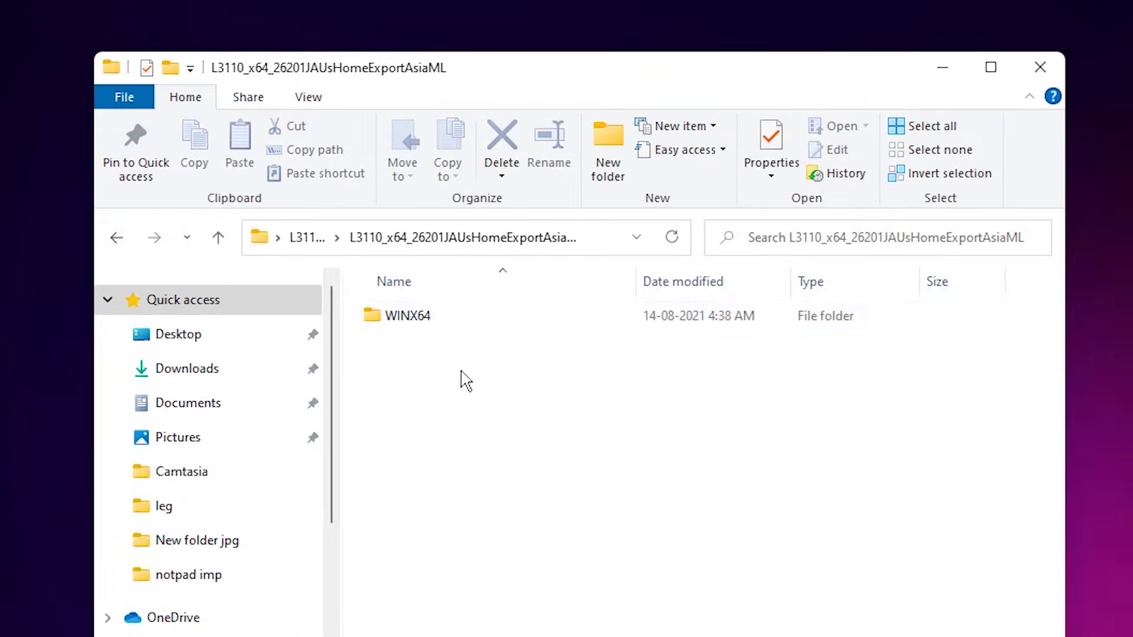
{"action": "mouse_move", "coordinate": [423, 324]}
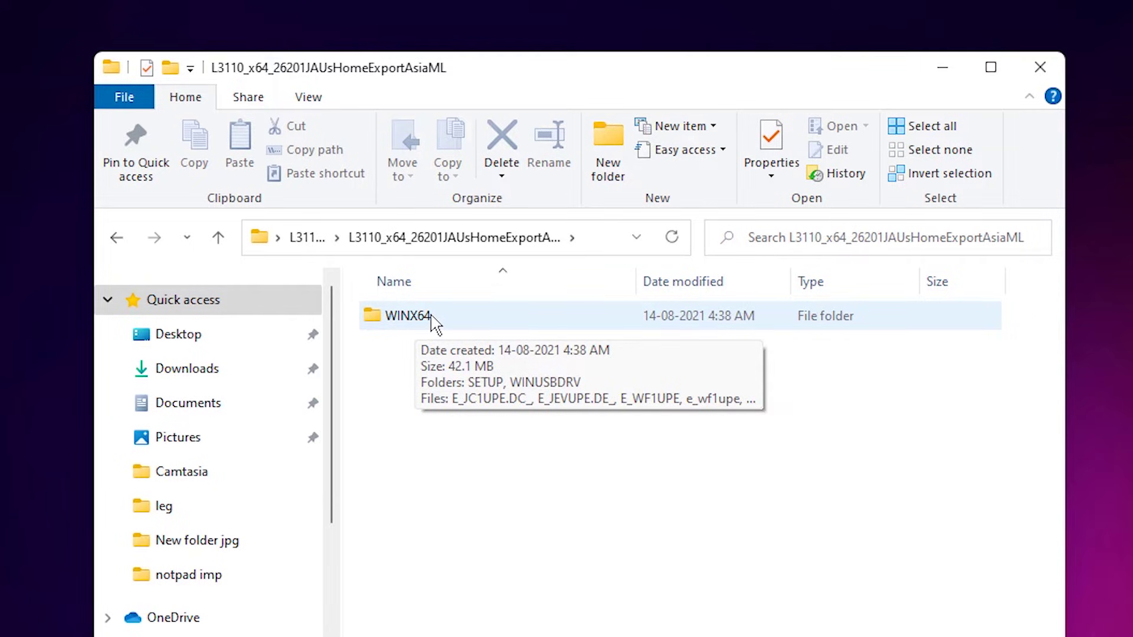
{"action": "double_click", "coordinate": [431, 317]}
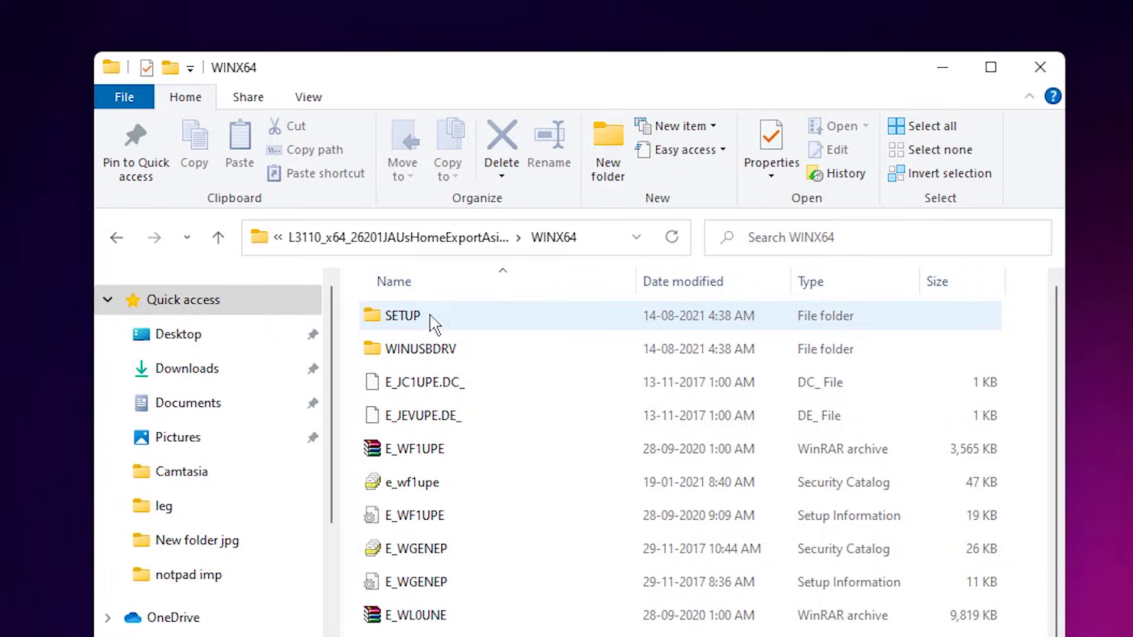
{"action": "left_click", "coordinate": [1040, 66]}
Open Control Panel by searching 'con' from the Start menu.
{"action": "left_click_drag", "start_coordinate": [216, 278], "coordinate": [157, 226]}
{"action": "left_click", "coordinate": [444, 630]}
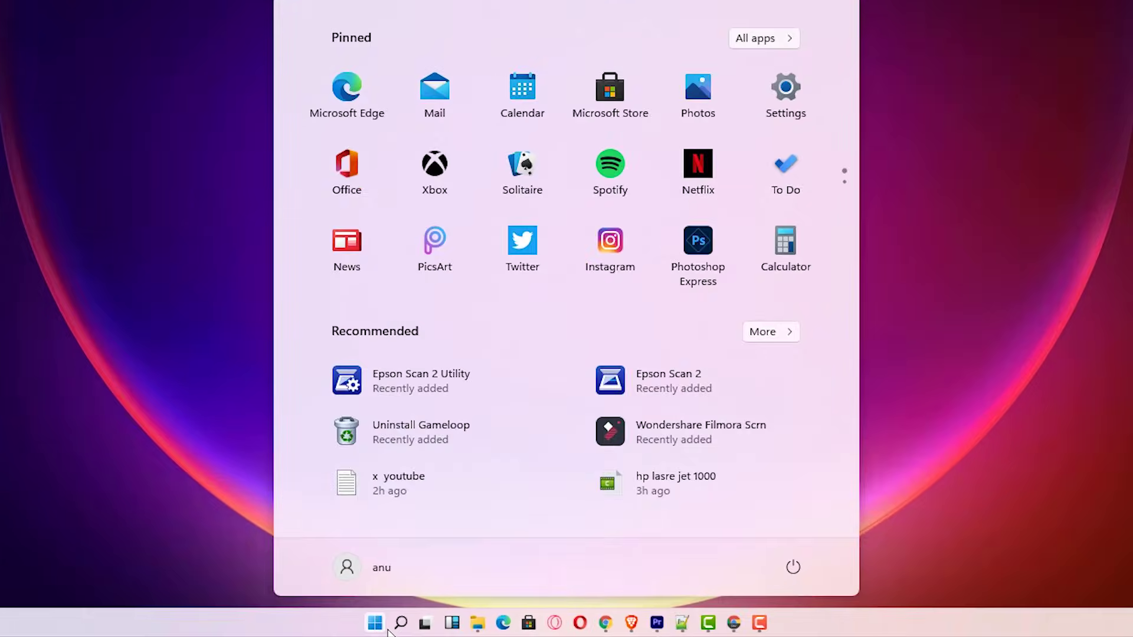
{"action": "type", "text": "con"}
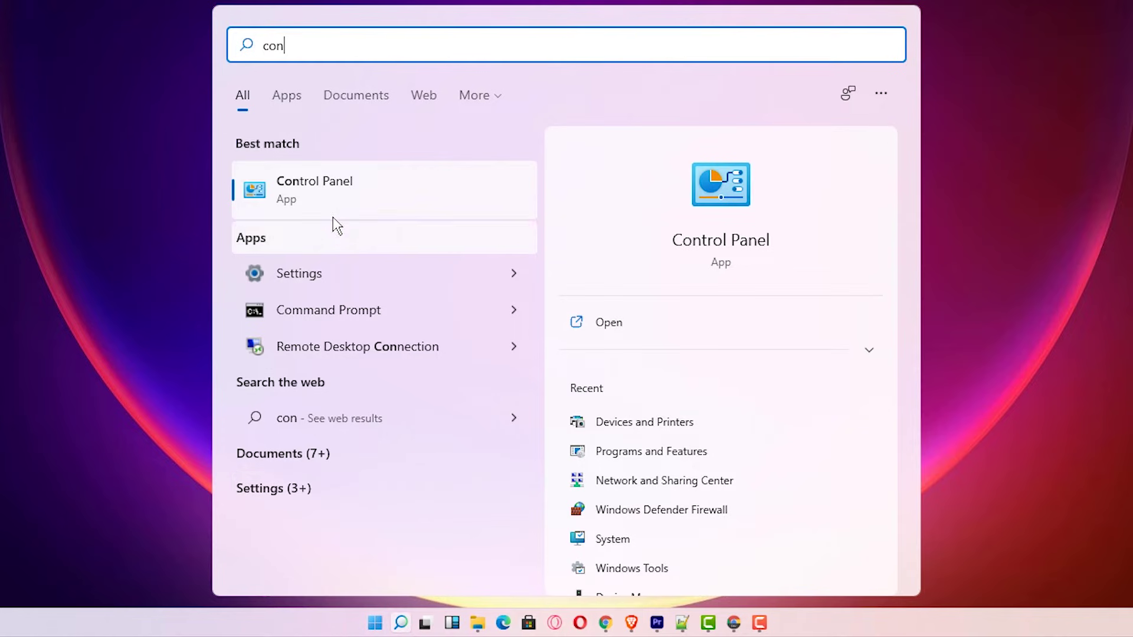
{"action": "key", "text": "Return"}
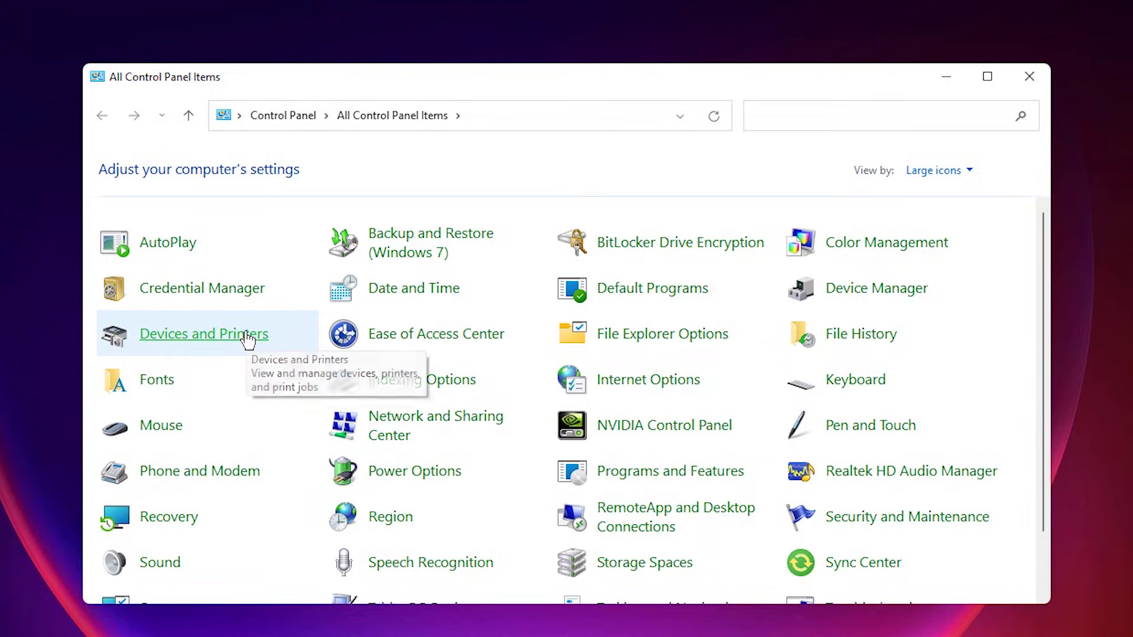
From Devices and Printers, choose to add an unlisted printer as a local printer with manual settings.
{"action": "left_click", "coordinate": [246, 334]}
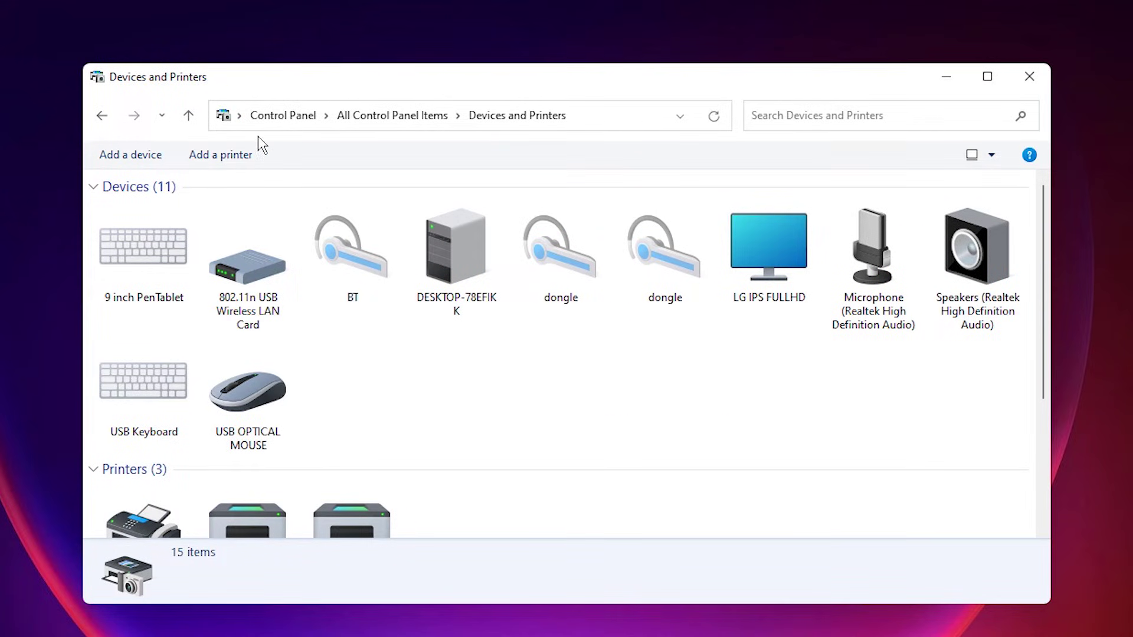
{"action": "left_click", "coordinate": [211, 154]}
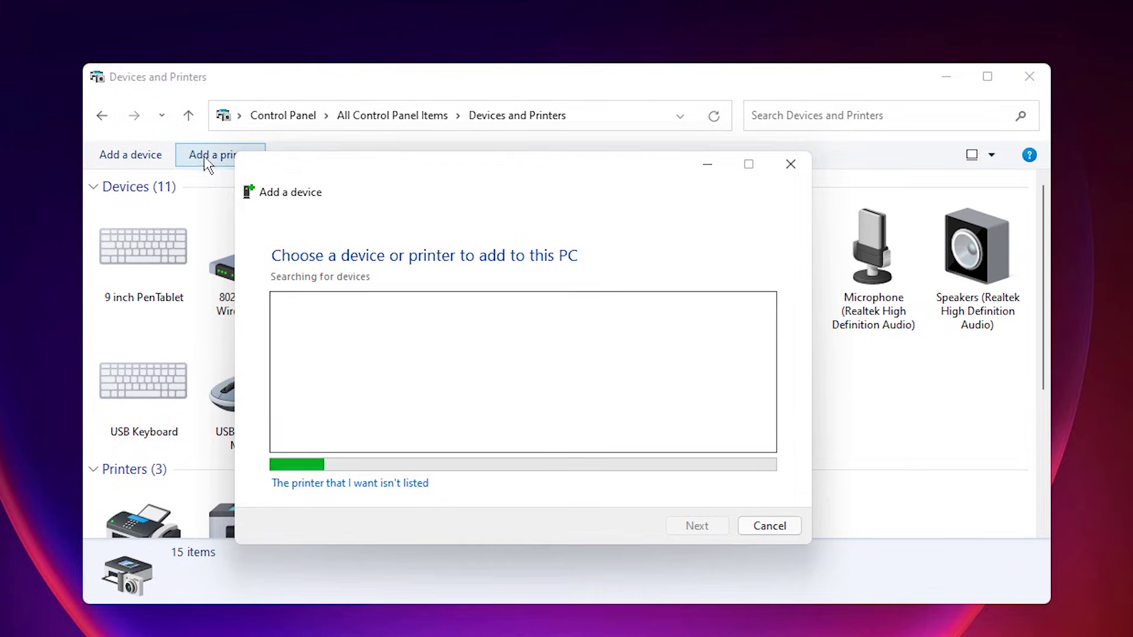
{"action": "left_click", "coordinate": [946, 77]}
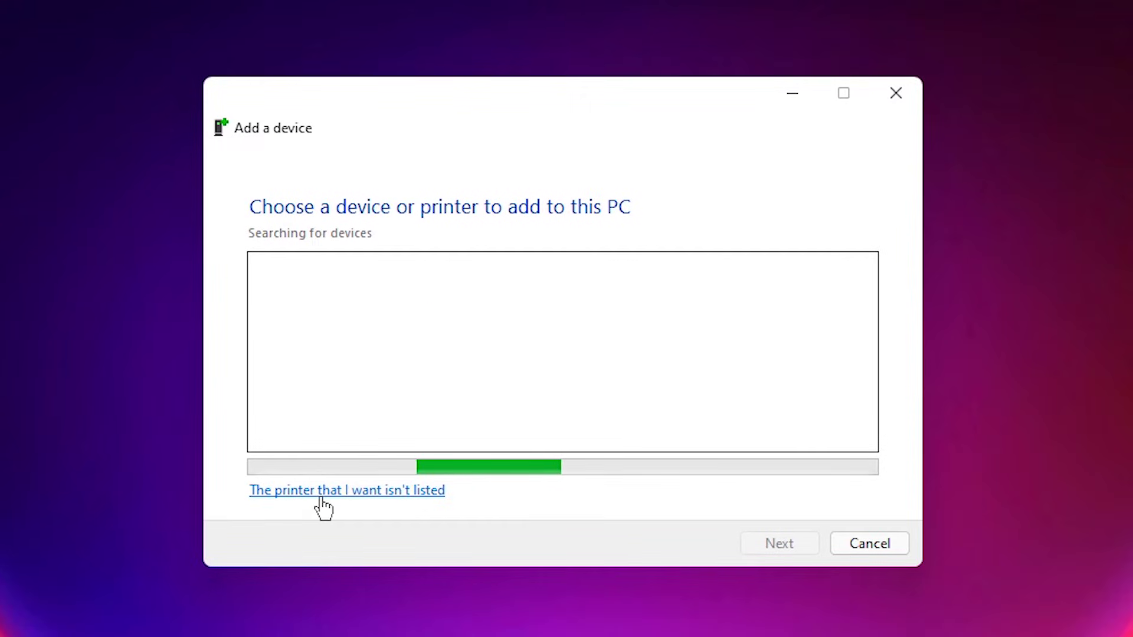
{"action": "left_click", "coordinate": [385, 492]}
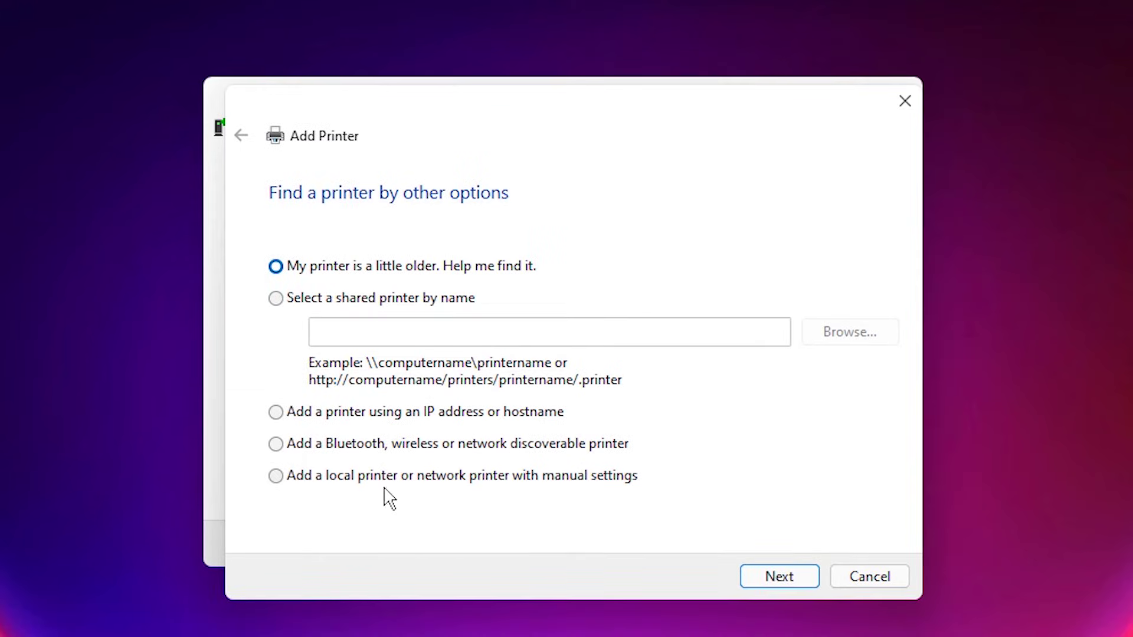
{"action": "left_click", "coordinate": [369, 475]}
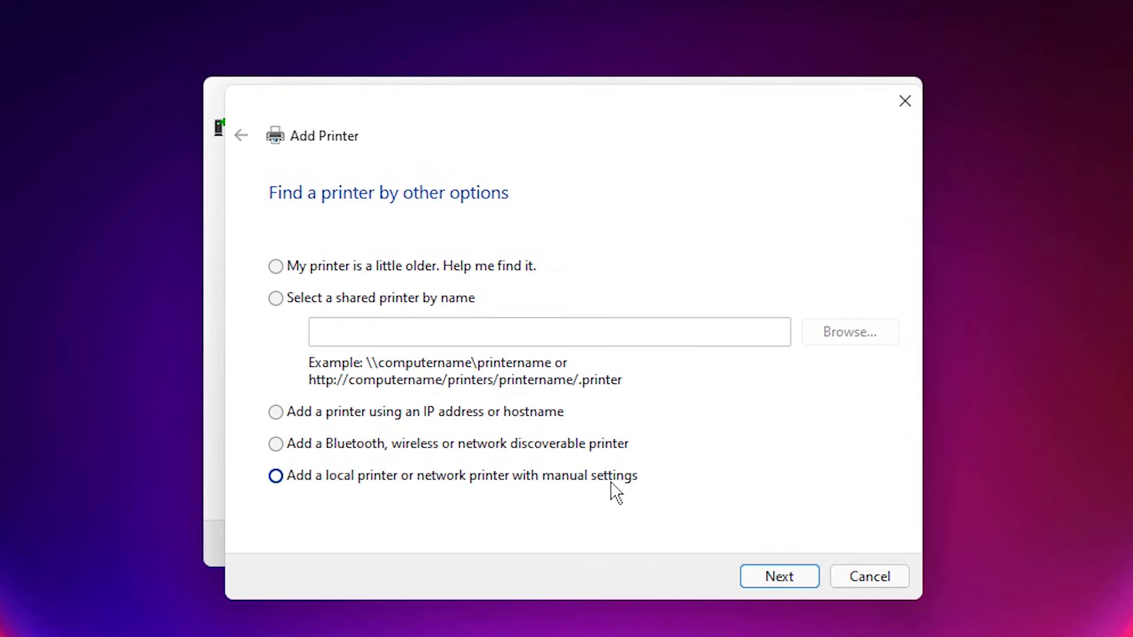
Use the existing port USB001 (Virtual printer port for USB) and choose Have Disk for the driver.
{"action": "left_click", "coordinate": [798, 581]}
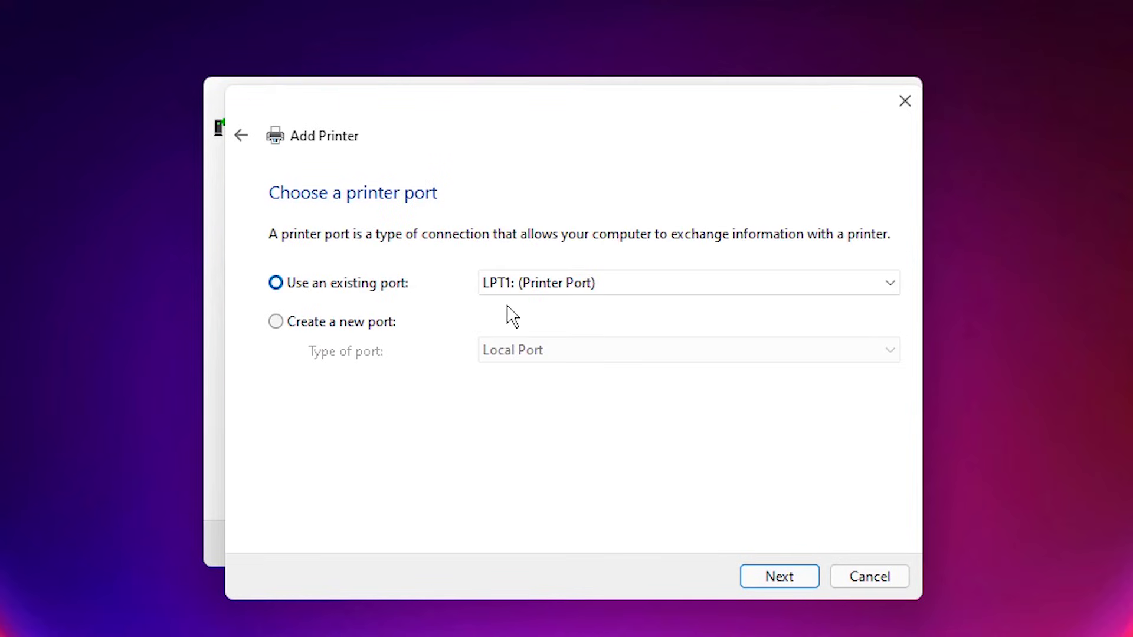
{"action": "left_click", "coordinate": [552, 291]}
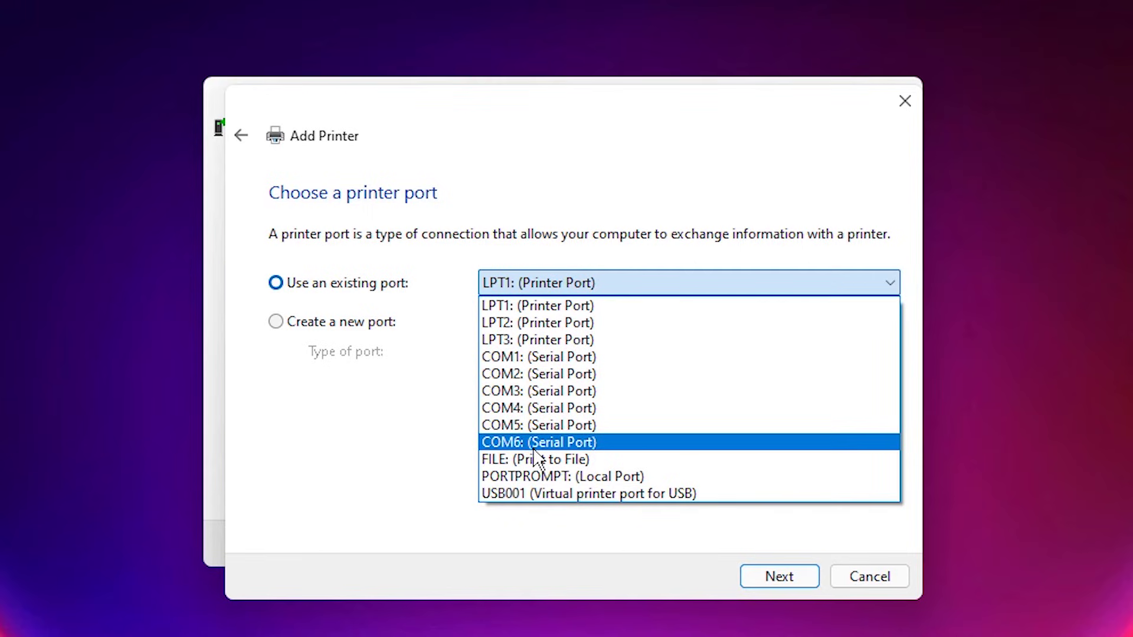
{"action": "left_click", "coordinate": [545, 493]}
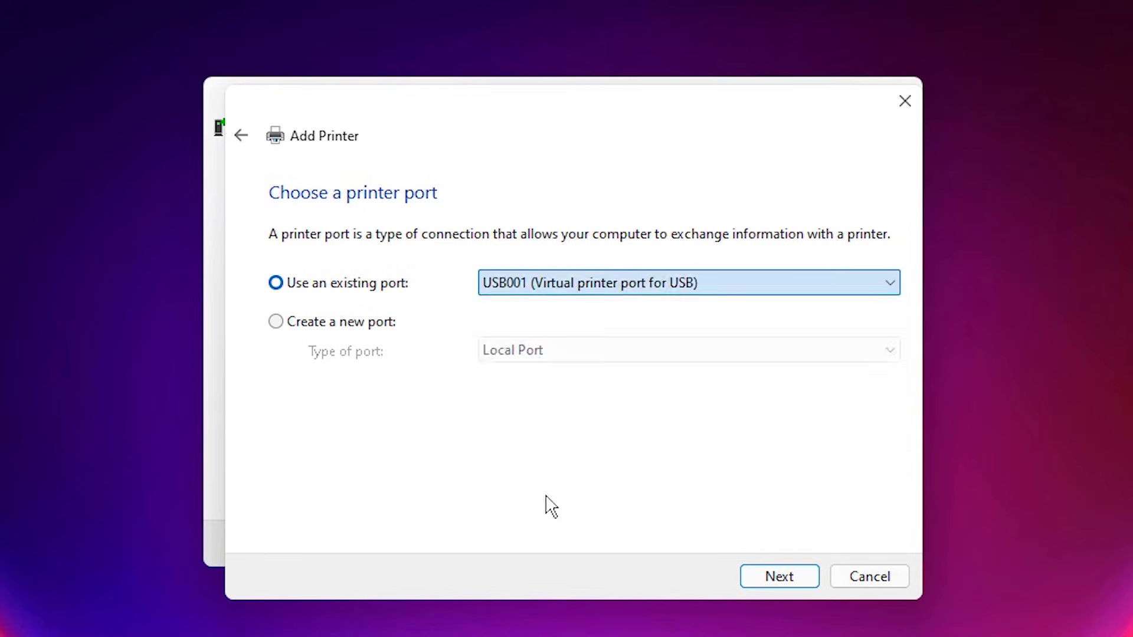
{"action": "left_click", "coordinate": [762, 575]}
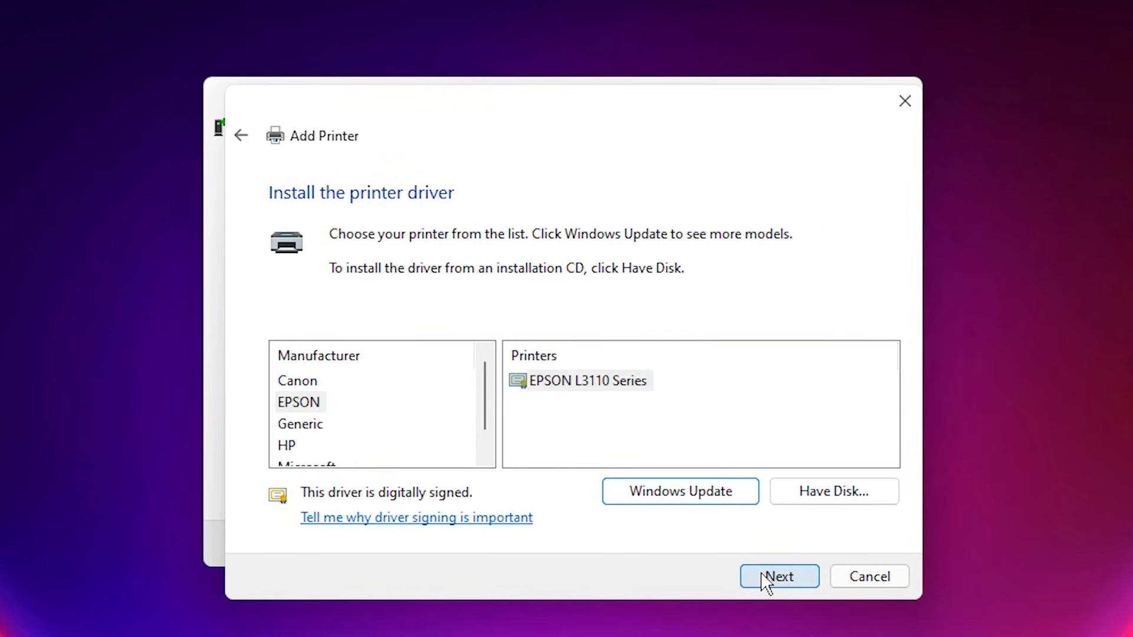
{"action": "left_click", "coordinate": [804, 499]}
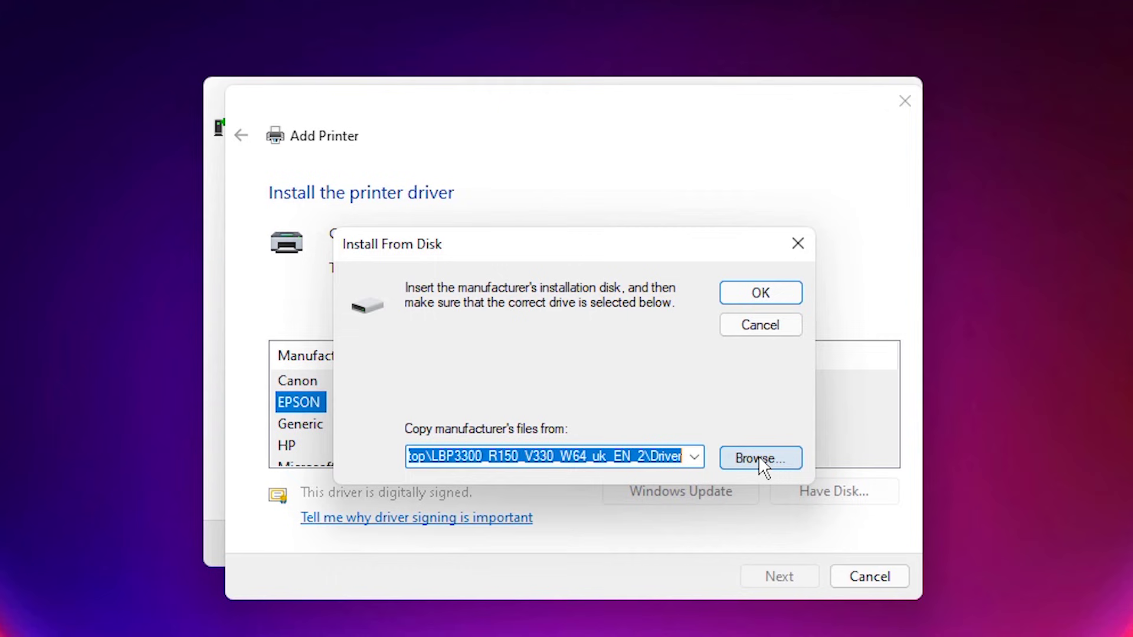
Browse to Desktop > L3110_x64 > L3110_x64 > WINX64 and select the driver .inf file.
{"action": "left_click", "coordinate": [759, 455]}
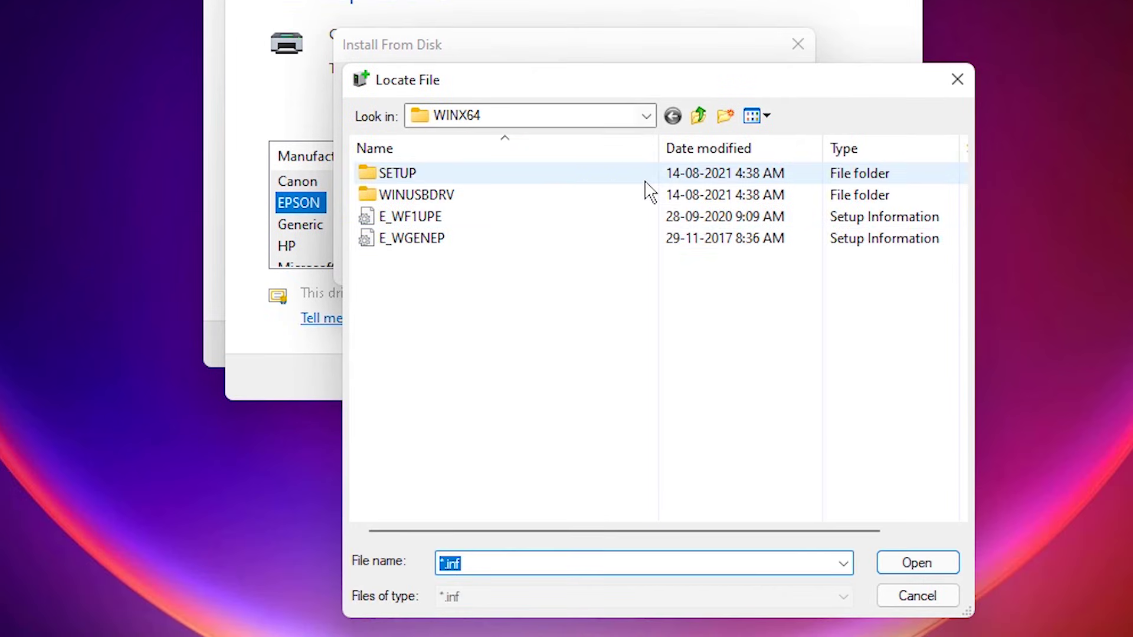
{"action": "left_click", "coordinate": [647, 116]}
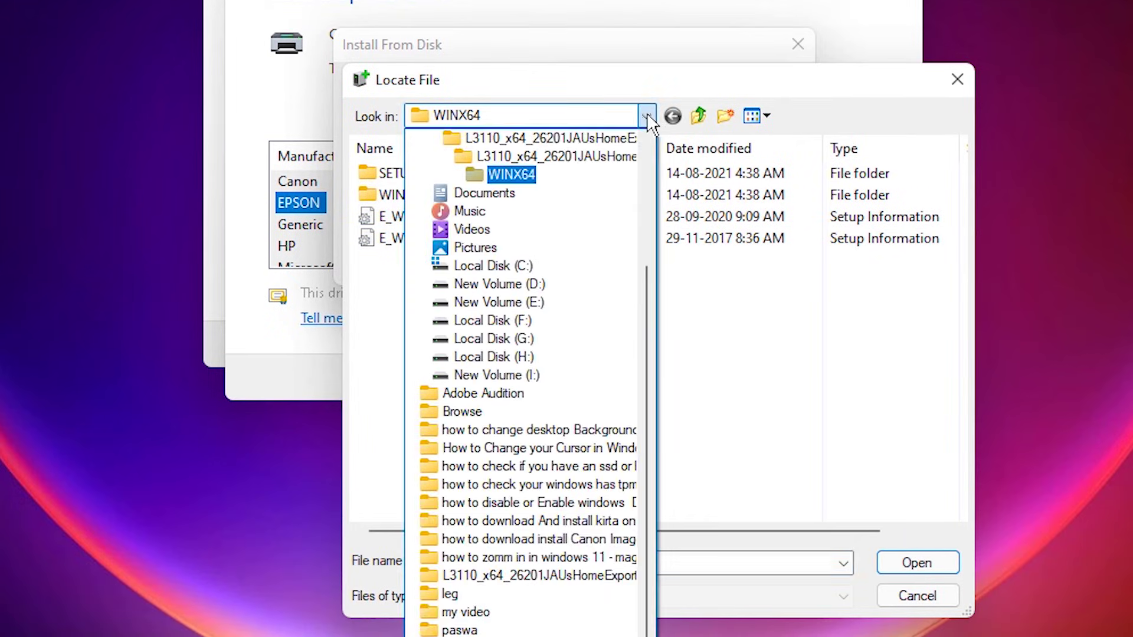
{"action": "scroll", "coordinate": [556, 224], "scroll_direction": "up", "scroll_amount": 3}
{"action": "left_click", "coordinate": [488, 285]}
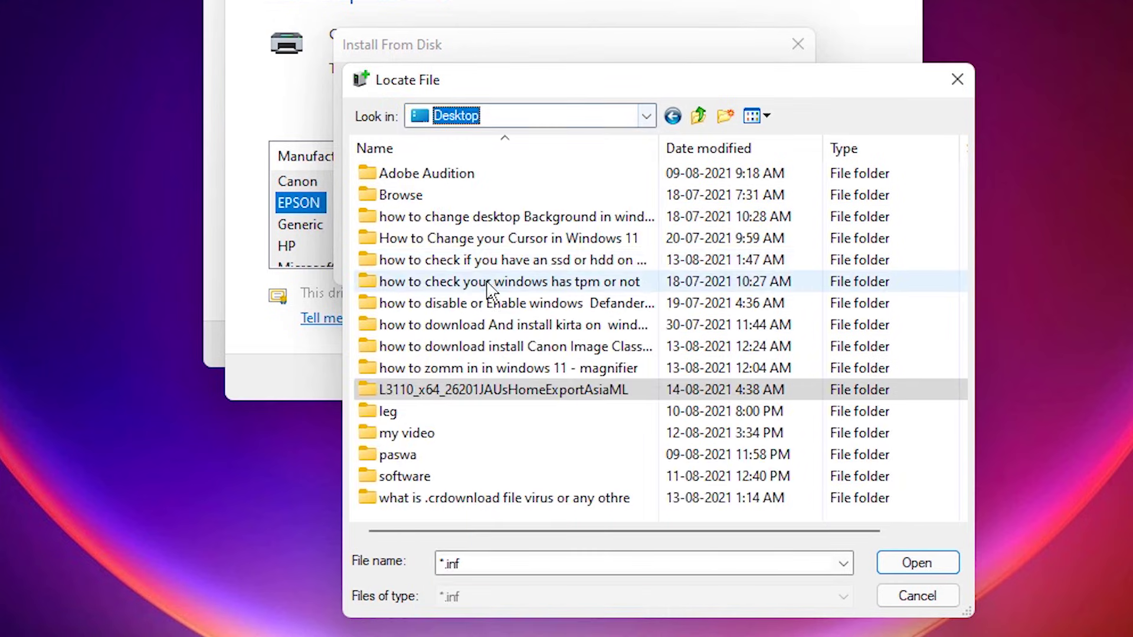
{"action": "left_click", "coordinate": [435, 391]}
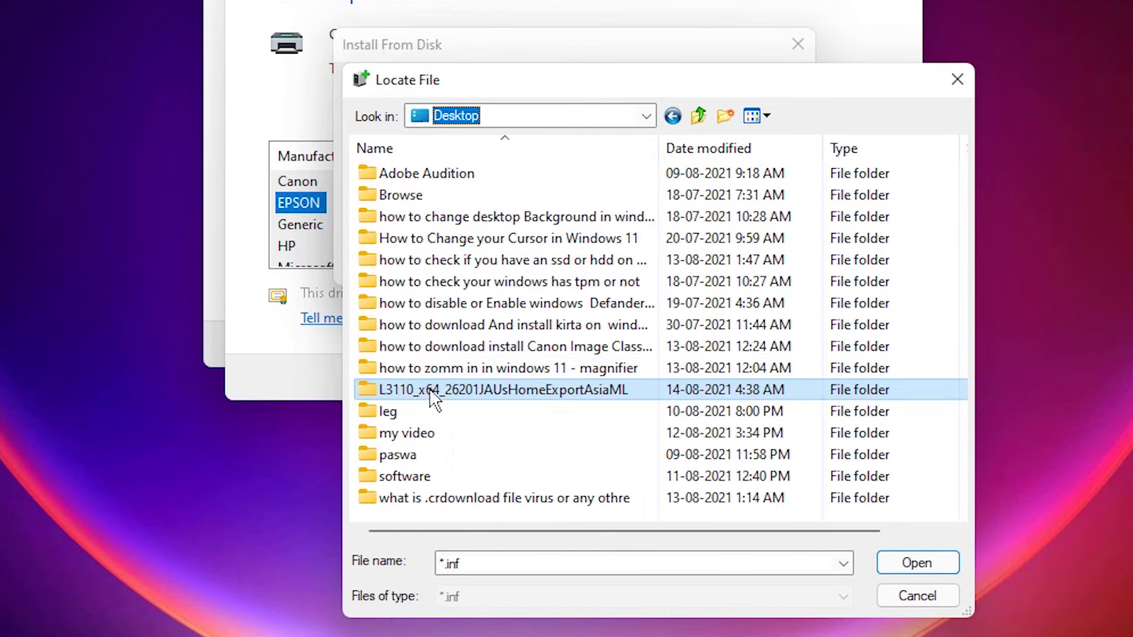
{"action": "double_click", "coordinate": [459, 396]}
{"action": "double_click", "coordinate": [464, 173]}
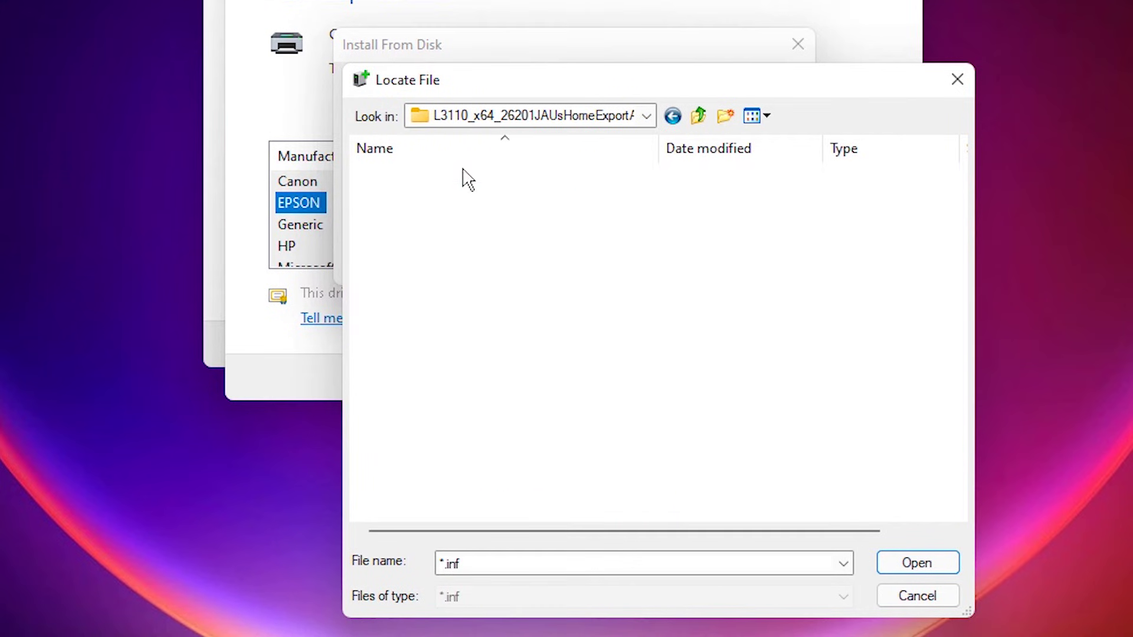
{"action": "double_click", "coordinate": [391, 172]}
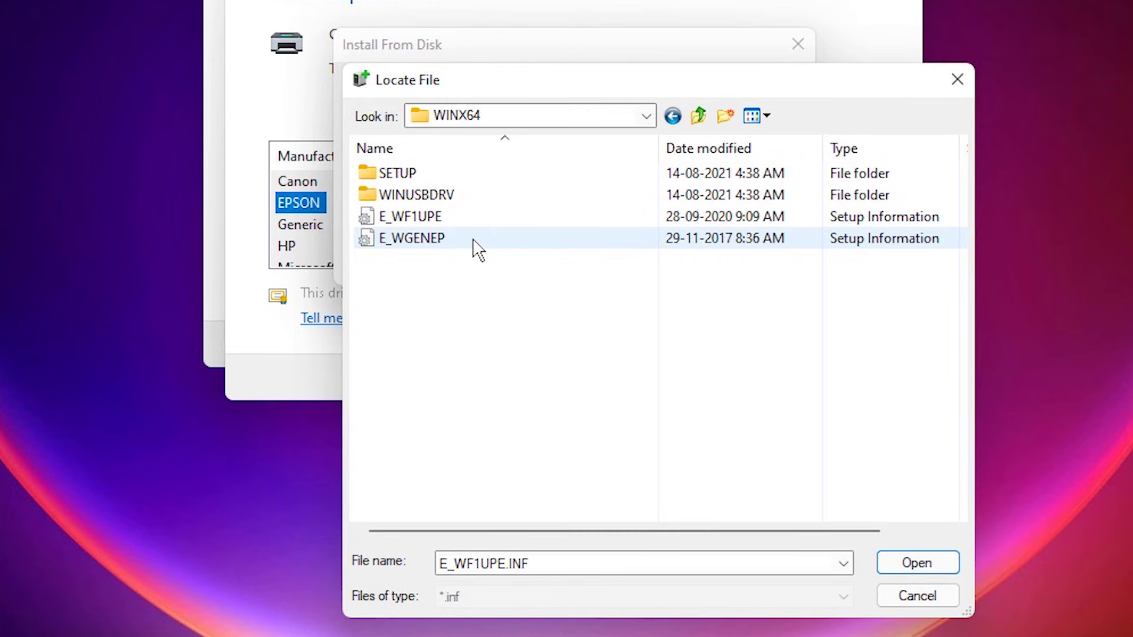
{"action": "double_click", "coordinate": [433, 239]}
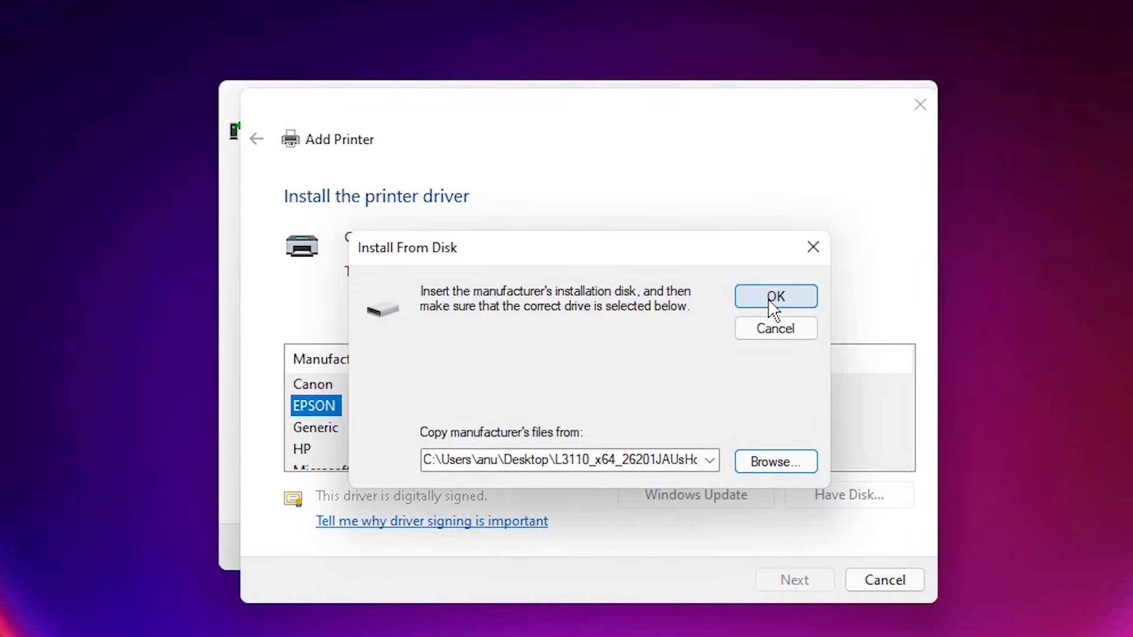
Pick EPSON L3110 Series, keep the current driver and default printer name, and finish the wizard.
{"action": "left_click", "coordinate": [773, 300]}
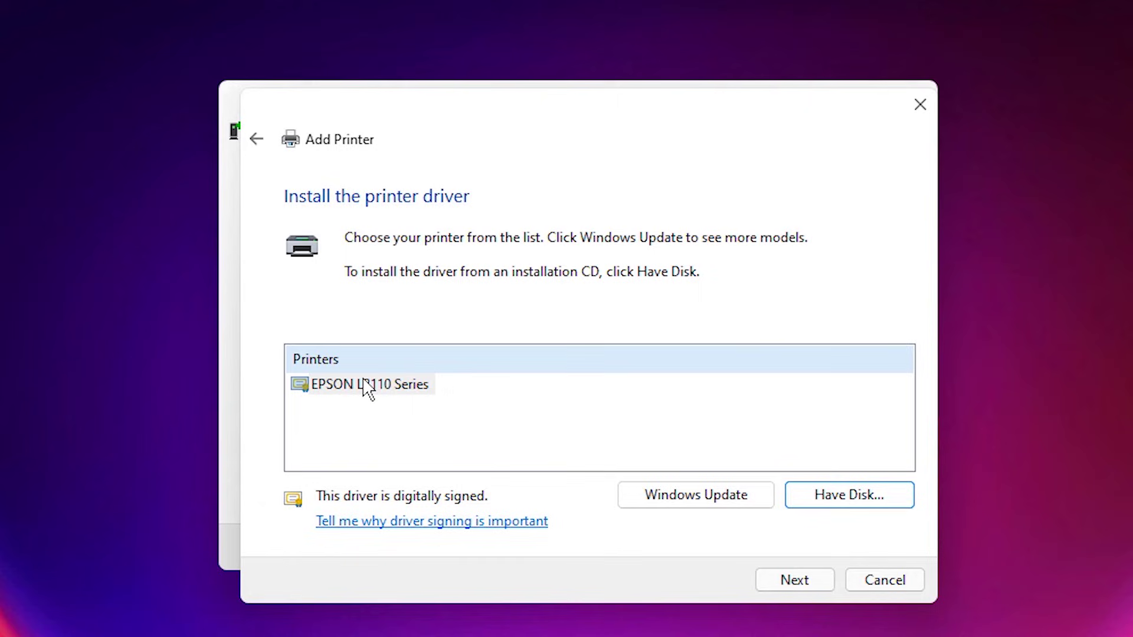
{"action": "left_click", "coordinate": [322, 389]}
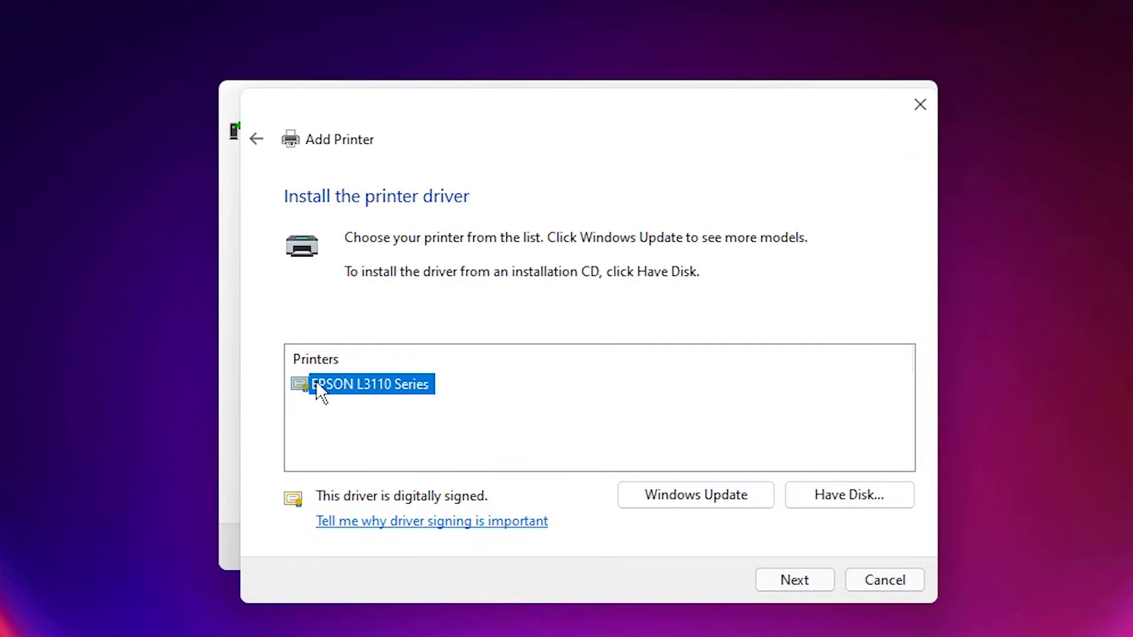
{"action": "left_click", "coordinate": [785, 581]}
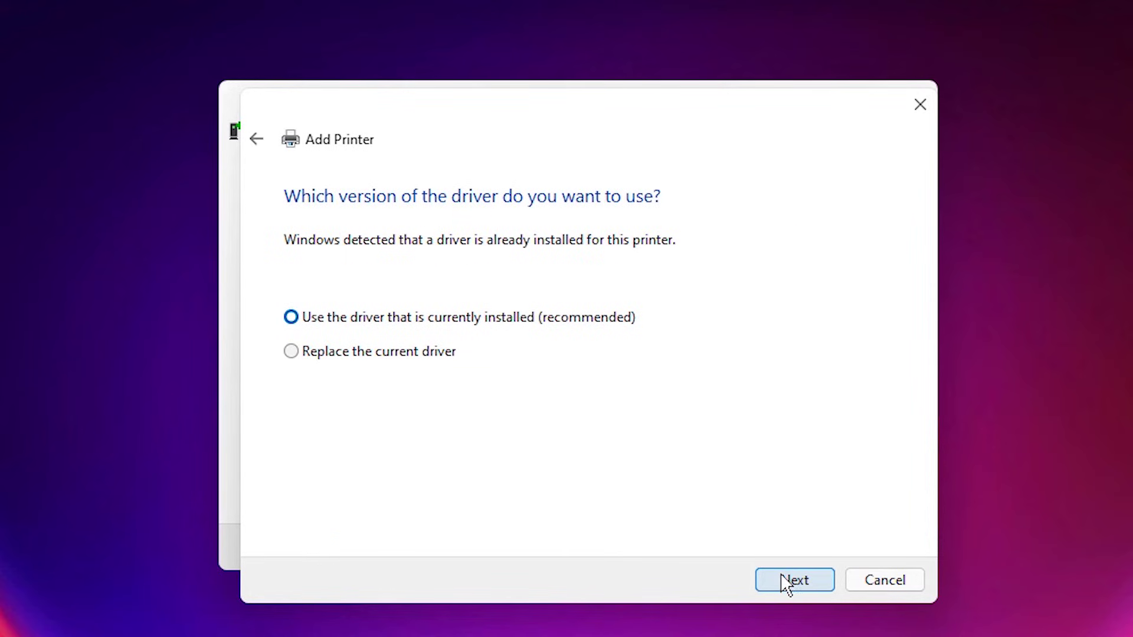
{"action": "left_click", "coordinate": [786, 579]}
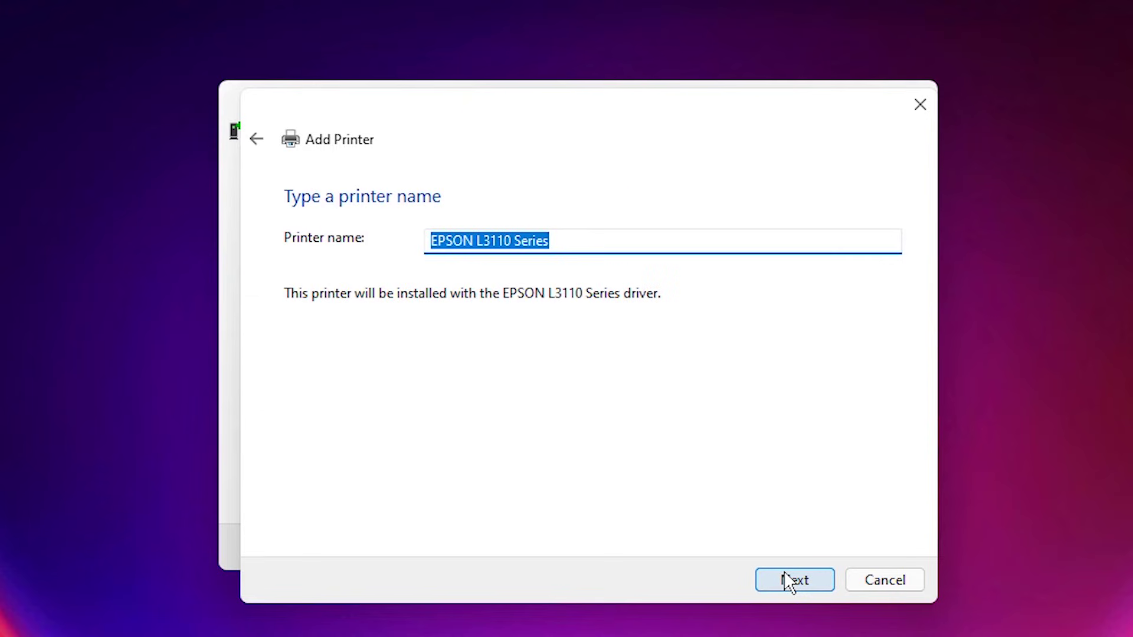
{"action": "left_click", "coordinate": [789, 579]}
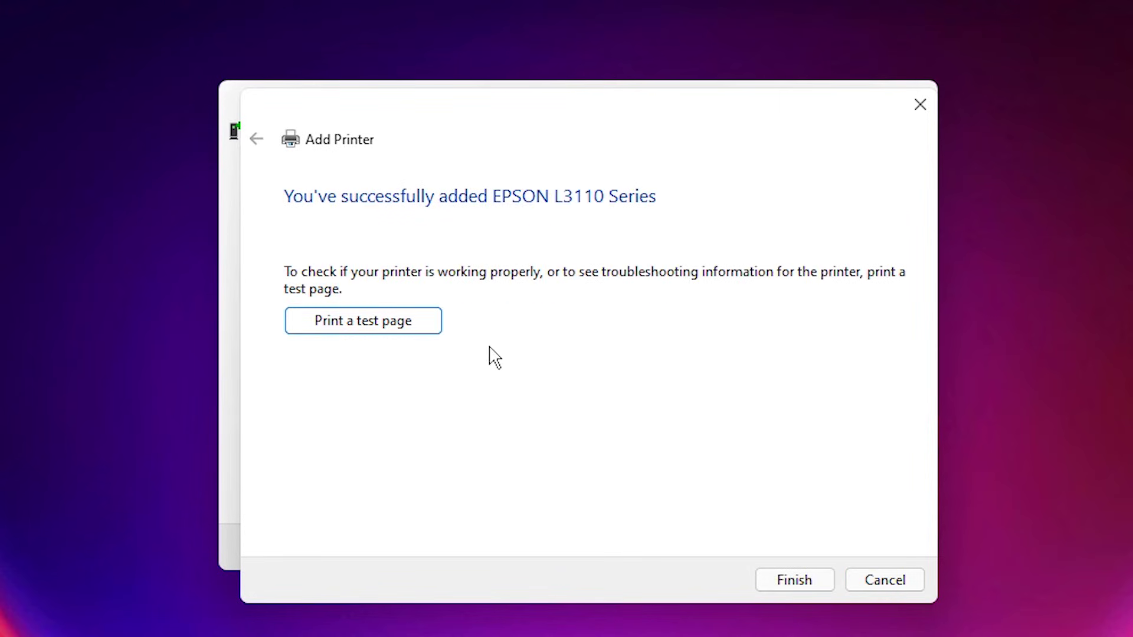
{"action": "left_click", "coordinate": [791, 580]}
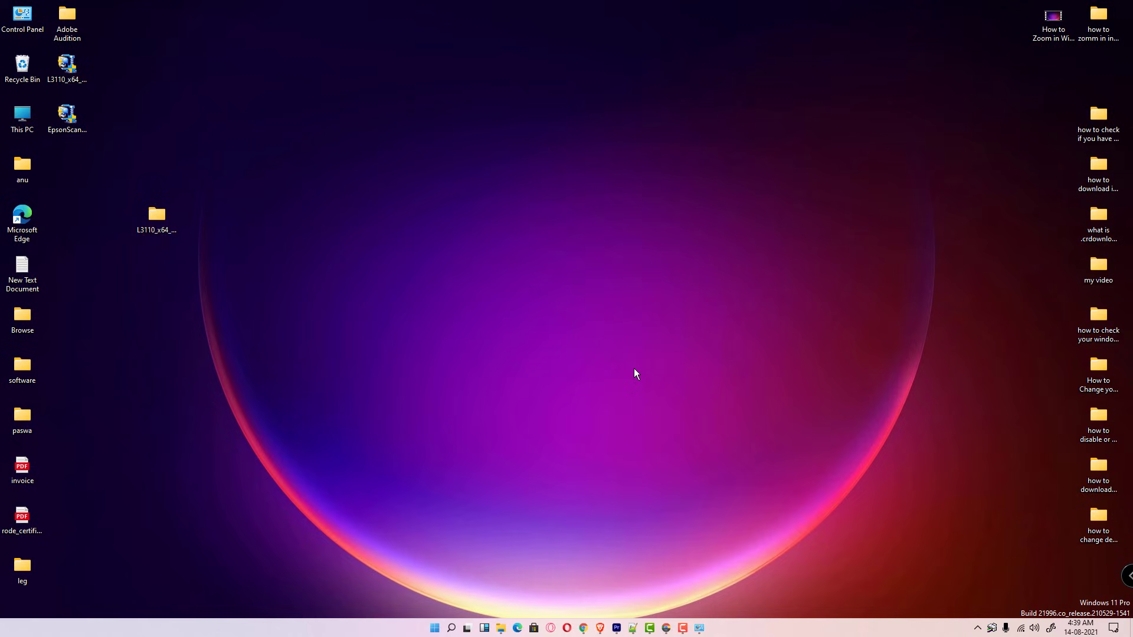
Move the L3110 folder below the EpsonScan2 icon and run the EpsonScan2 installer.
{"action": "left_click_drag", "start_coordinate": [156, 203], "coordinate": [75, 158]}
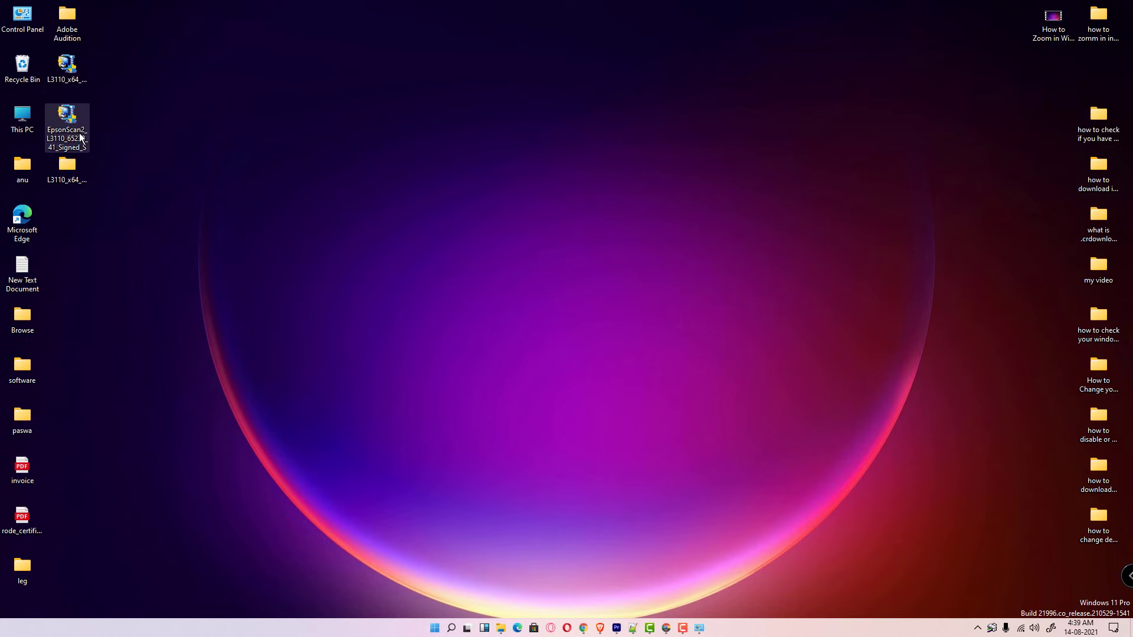
{"action": "left_click", "coordinate": [75, 134]}
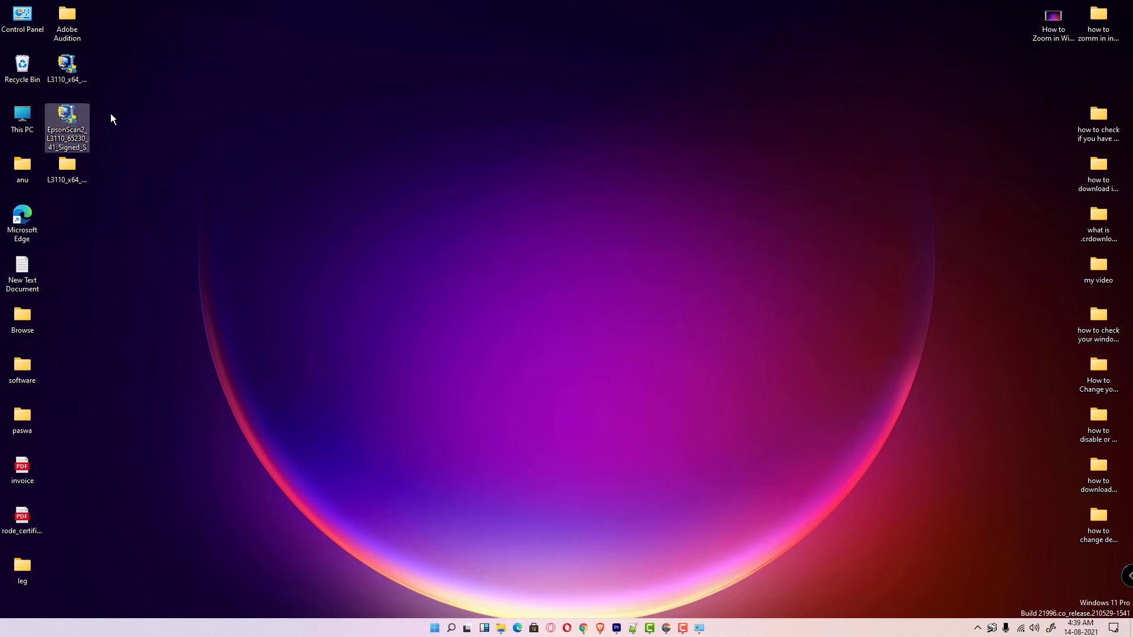
{"action": "double_click", "coordinate": [71, 134]}
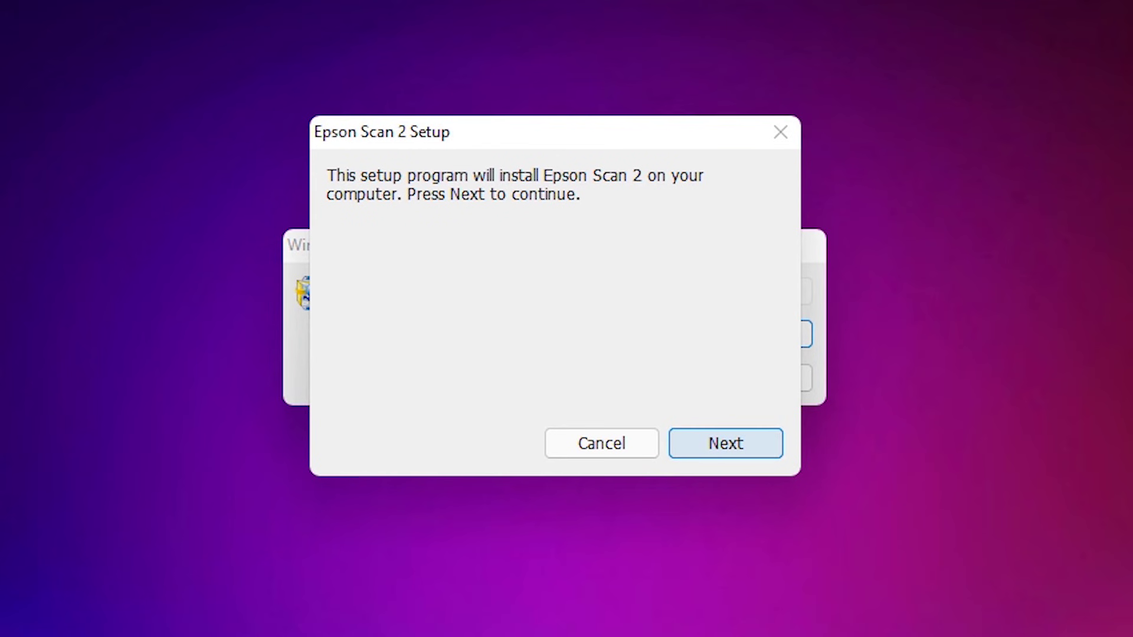
Accept the Epson Scan 2 licence terms, complete the installation, and finish the setup.
{"action": "left_click", "coordinate": [725, 443]}
{"action": "left_click", "coordinate": [334, 453]}
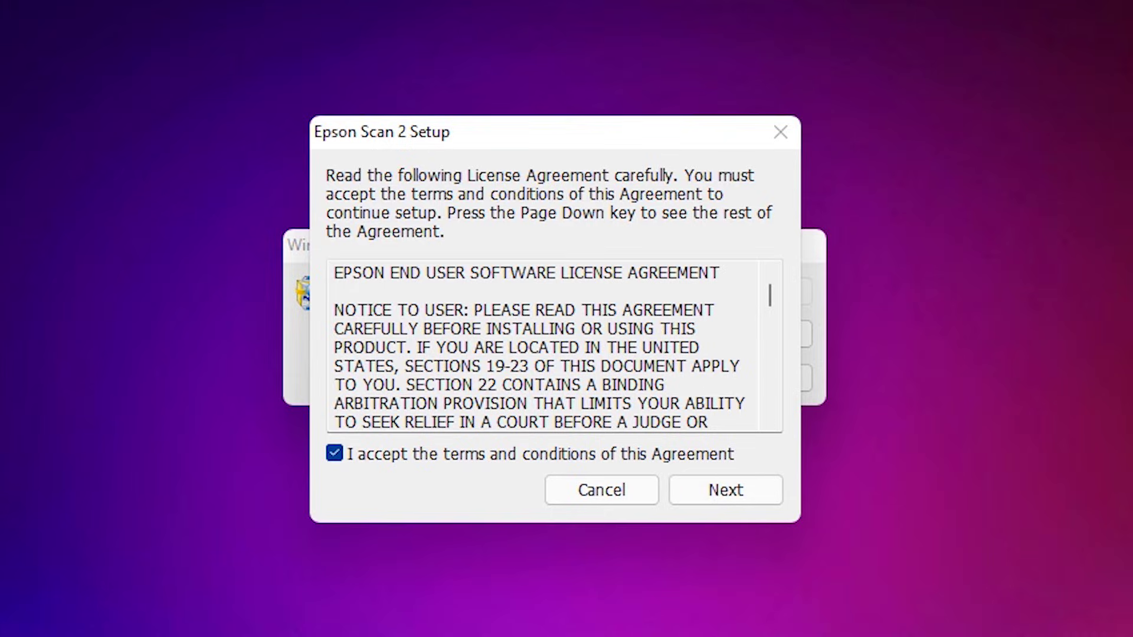
{"action": "left_click", "coordinate": [726, 490]}
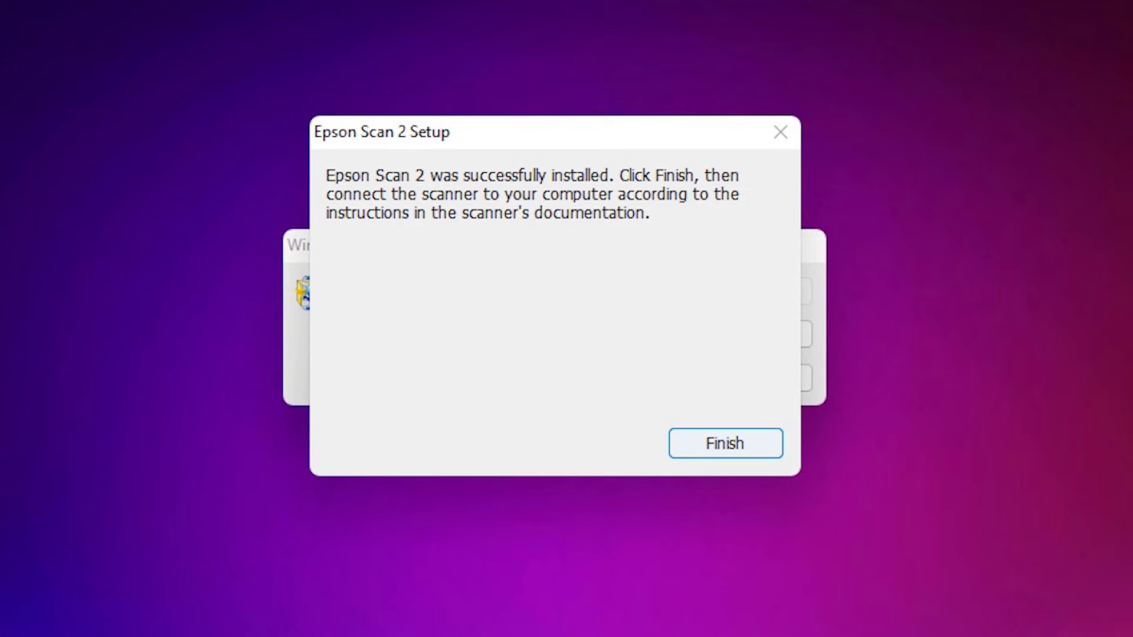
{"action": "left_click", "coordinate": [723, 441]}
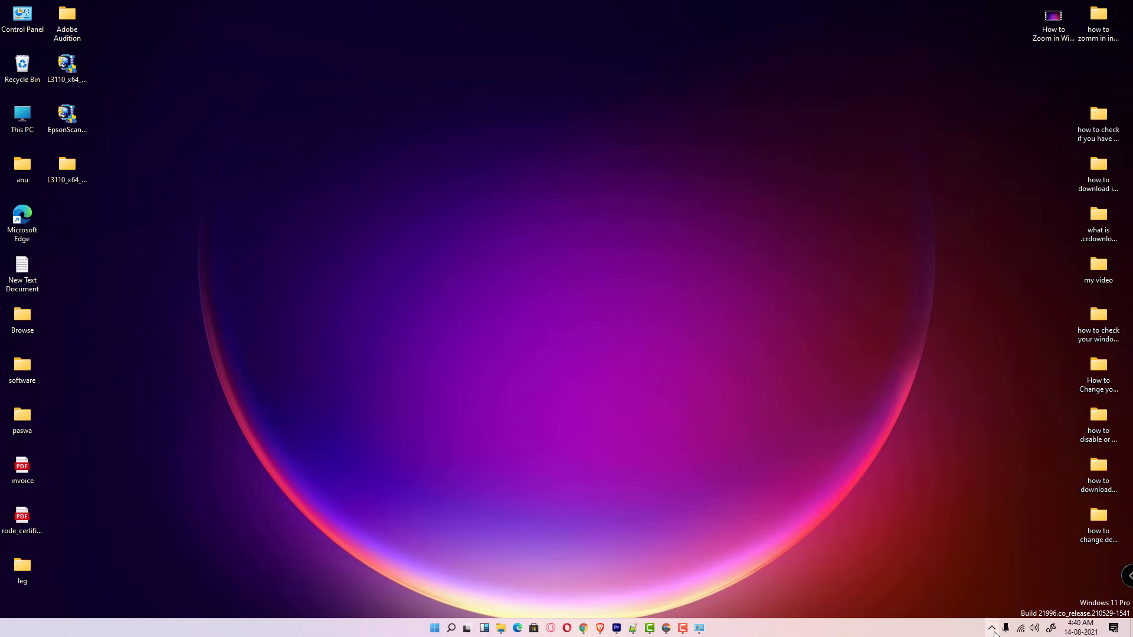
{"action": "left_click", "coordinate": [993, 628]}
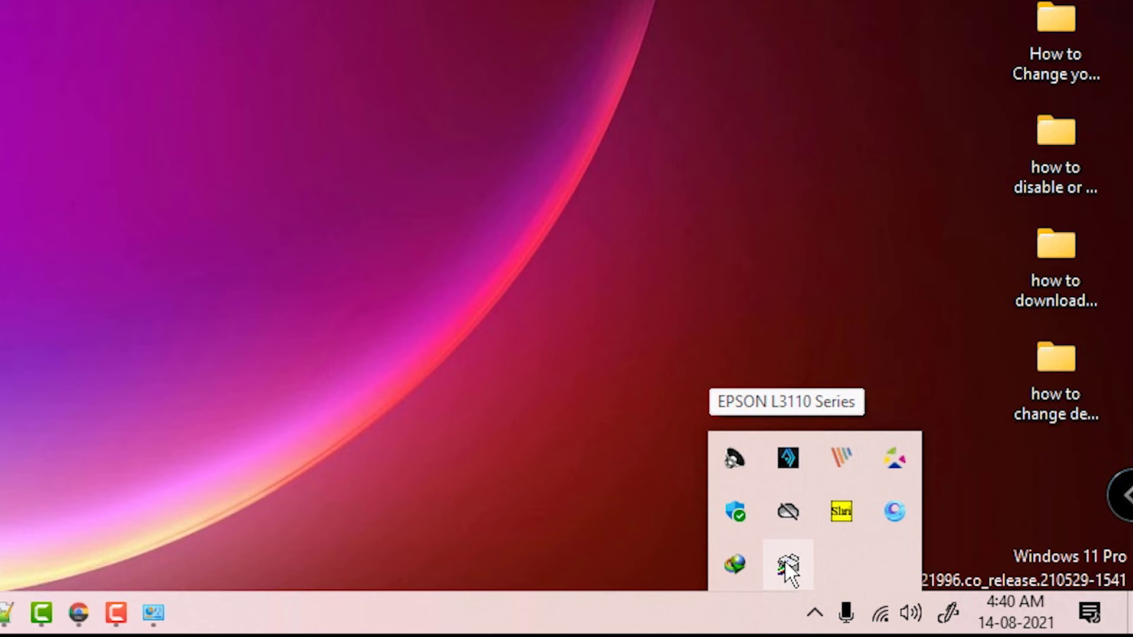
{"action": "left_click", "coordinate": [788, 566]}
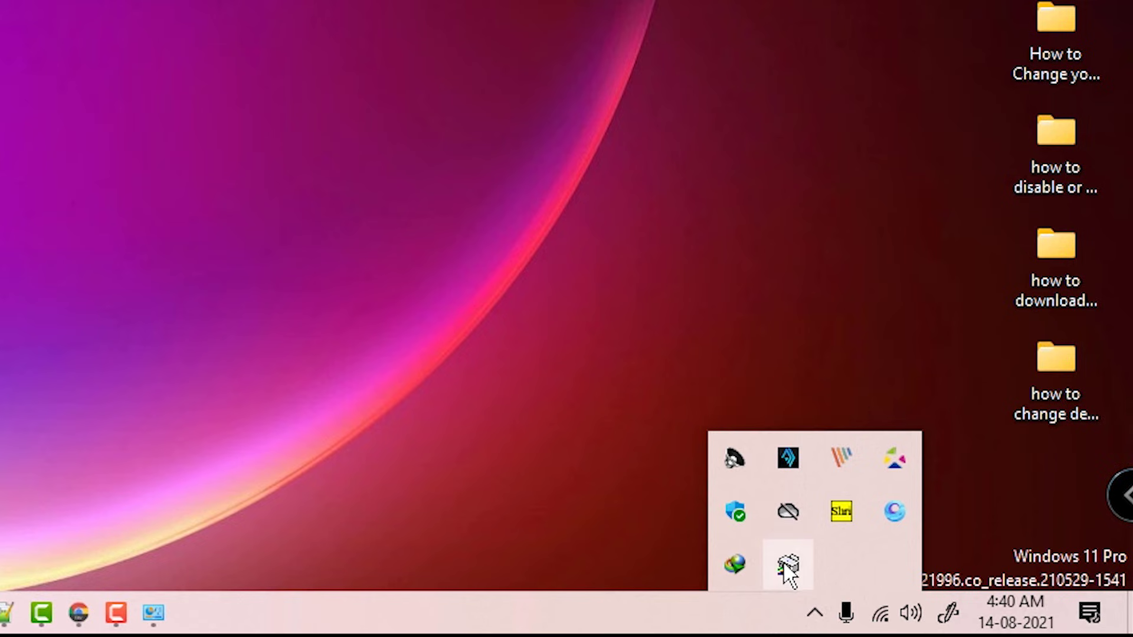